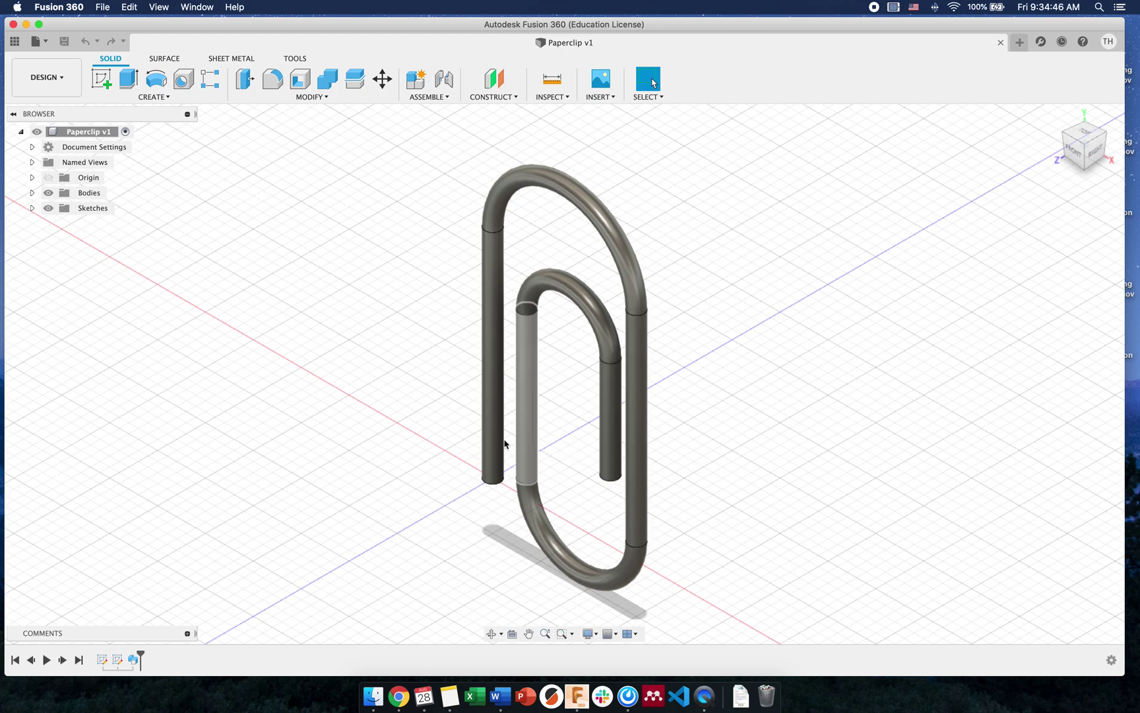
Step: Roll the design history back before the sweep and make Sketch1 visible
click(191, 101)
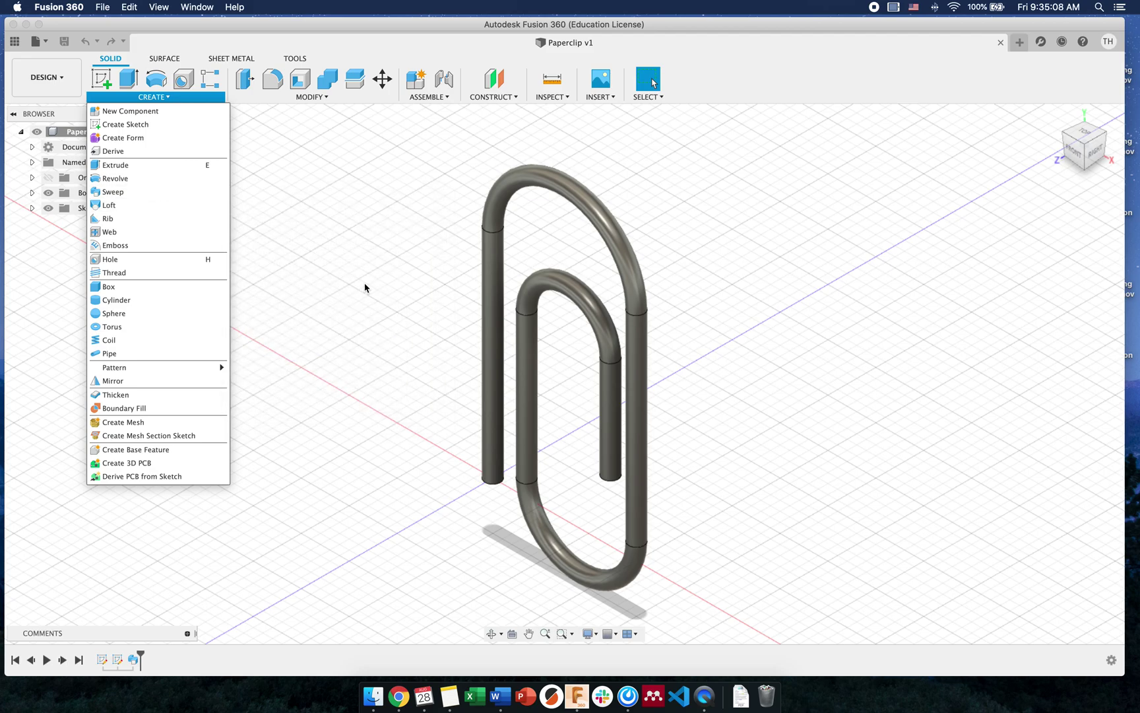
click(140, 659)
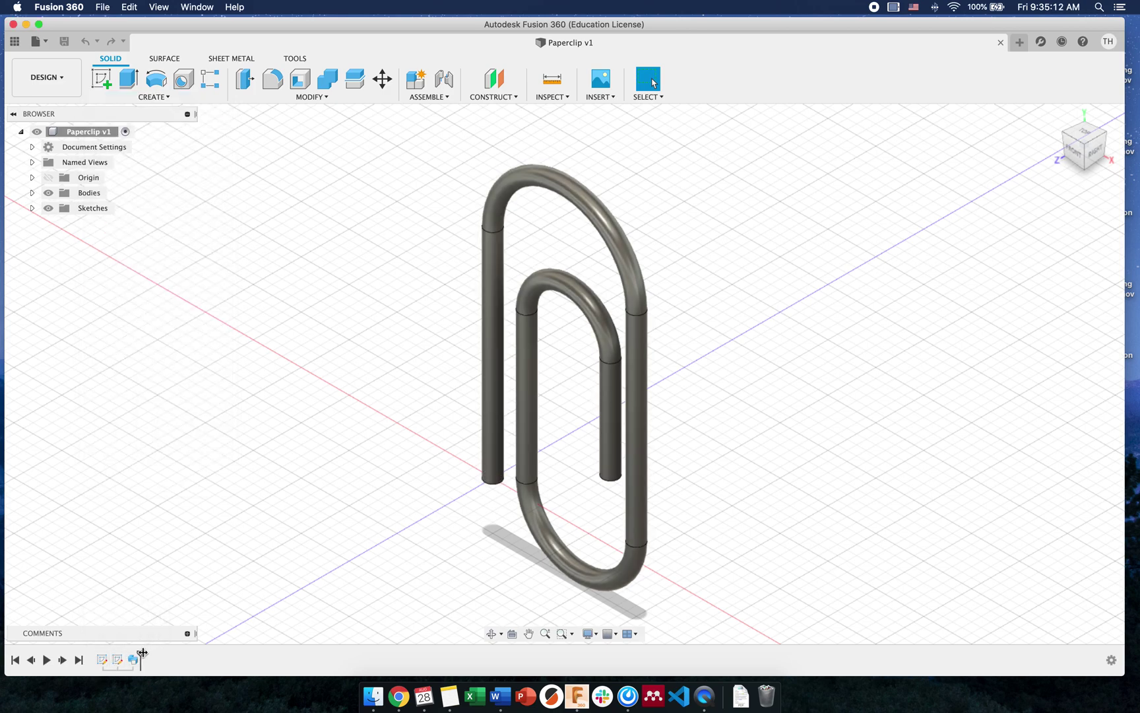
drag(142, 652, 108, 654)
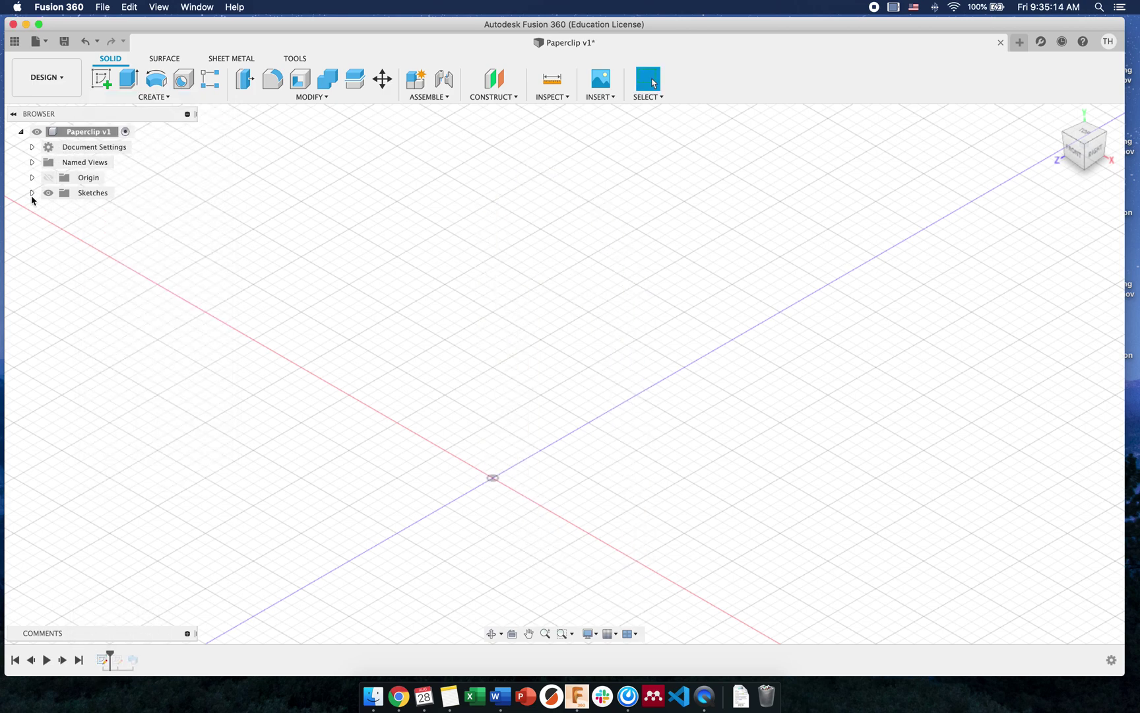
click(33, 194)
click(60, 209)
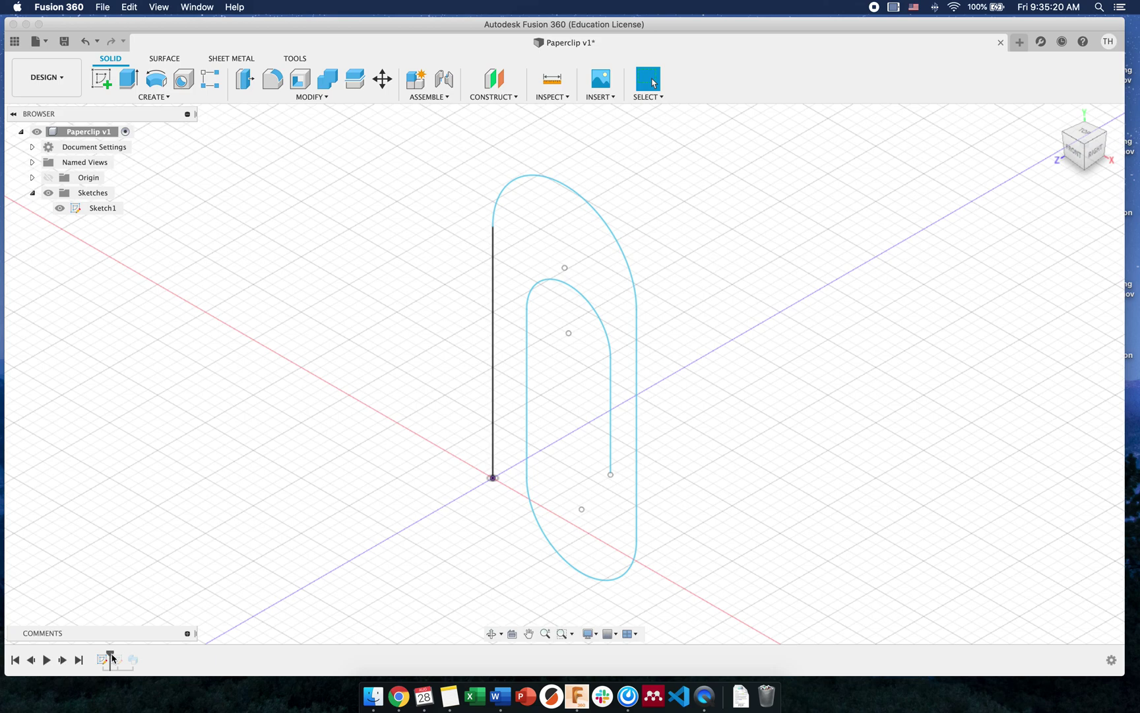
Step: Show Sketch2, restore the swept paperclip in the timeline, then start a new blank design
drag(112, 658, 119, 662)
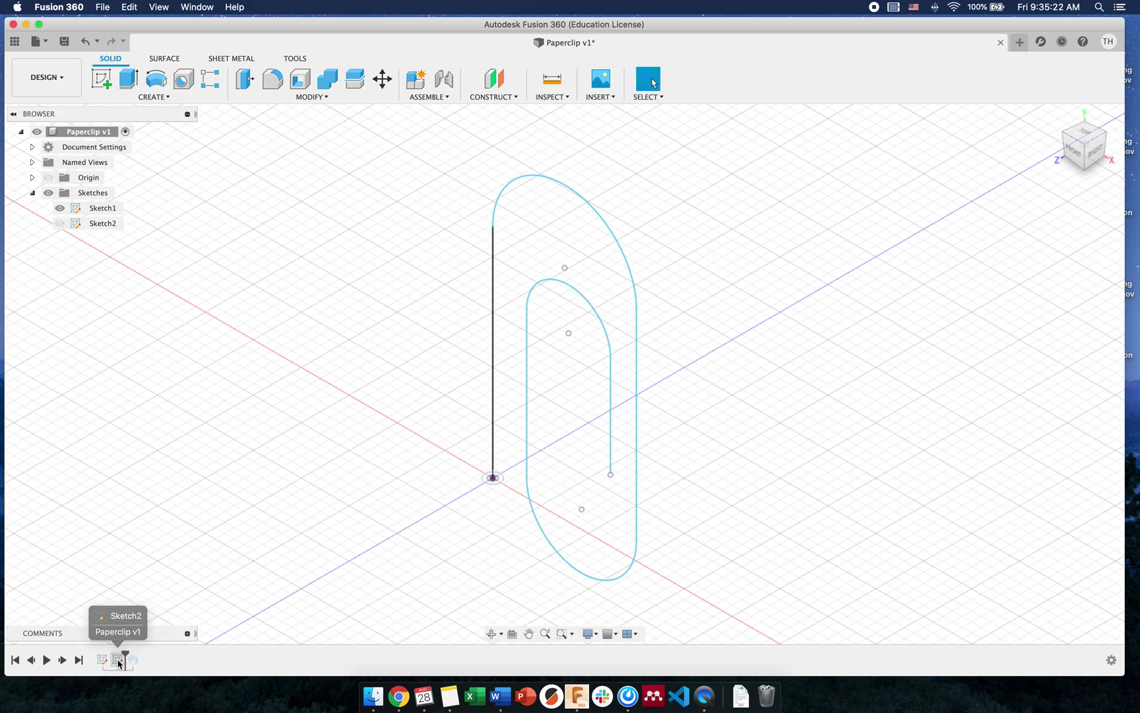
click(118, 661)
click(60, 223)
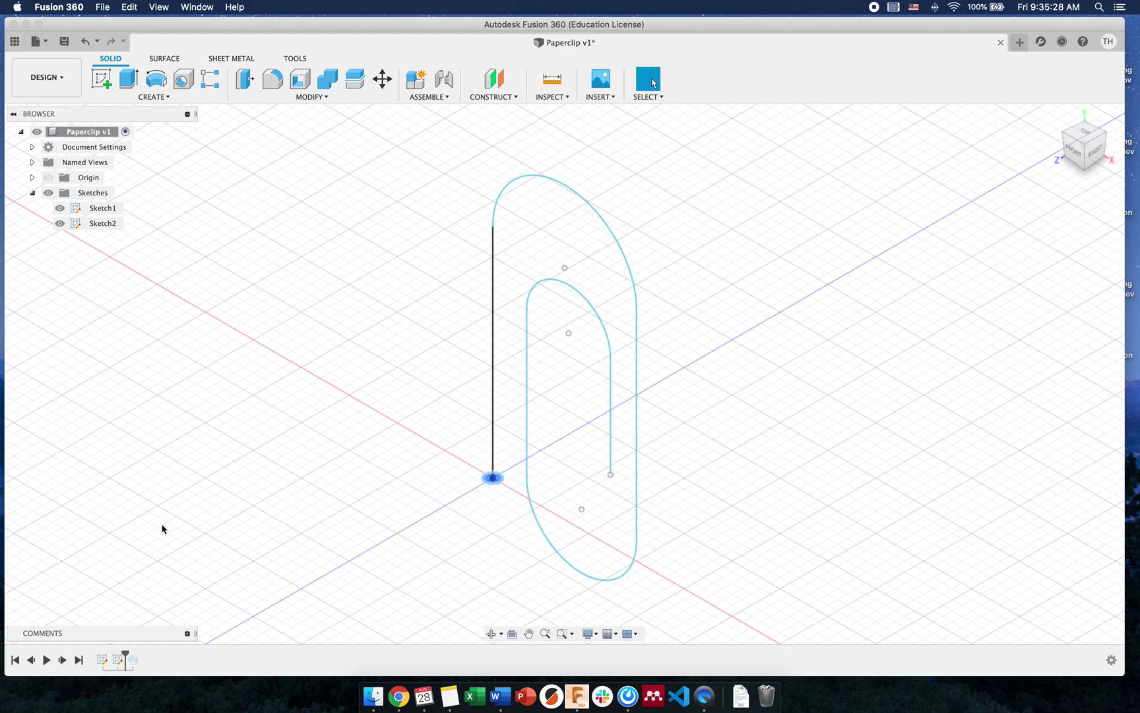
drag(125, 656, 140, 657)
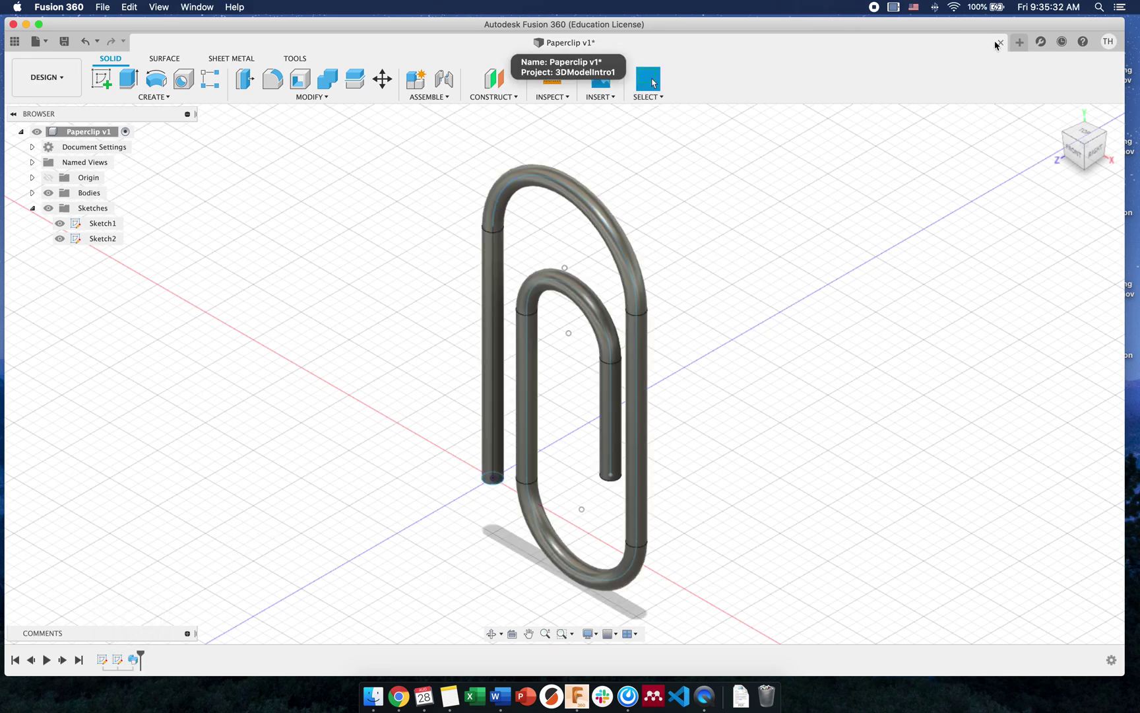
click(1020, 42)
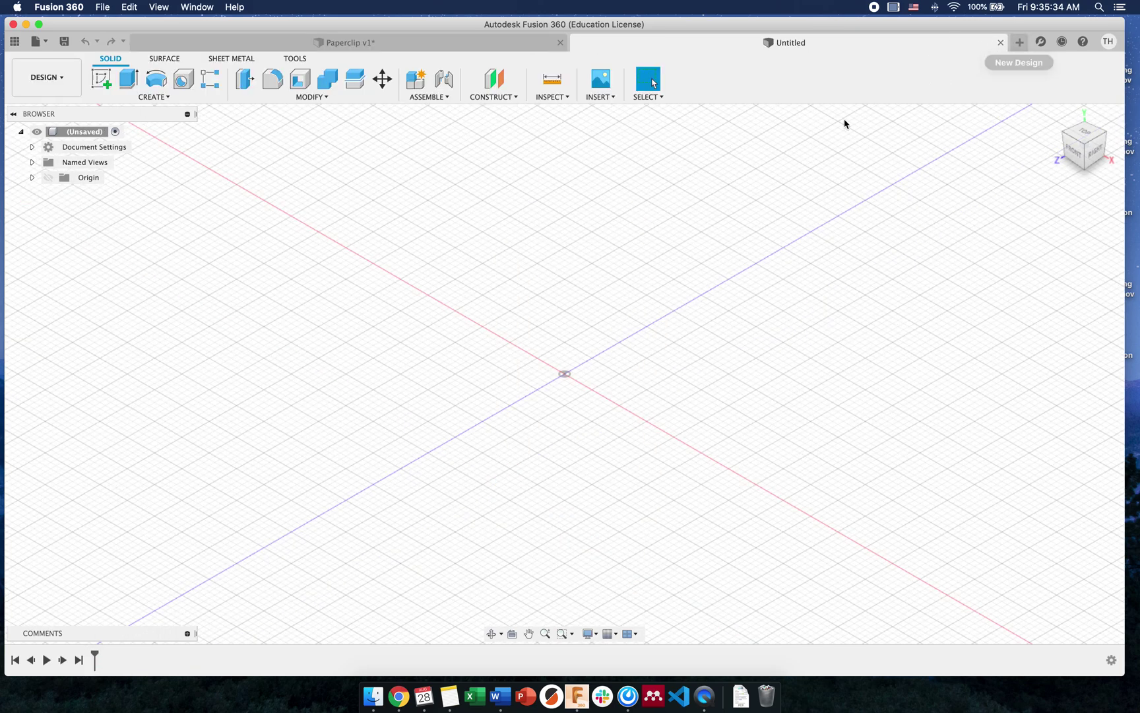
Step: Create a new sketch on the front plane
click(100, 81)
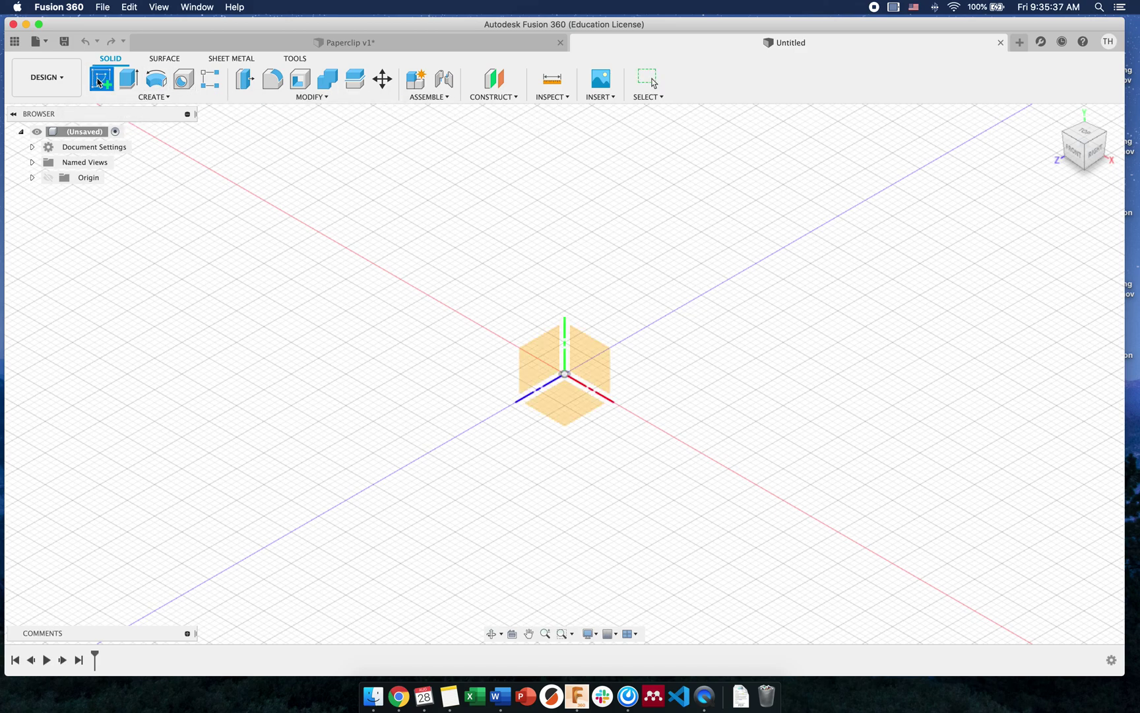
click(584, 360)
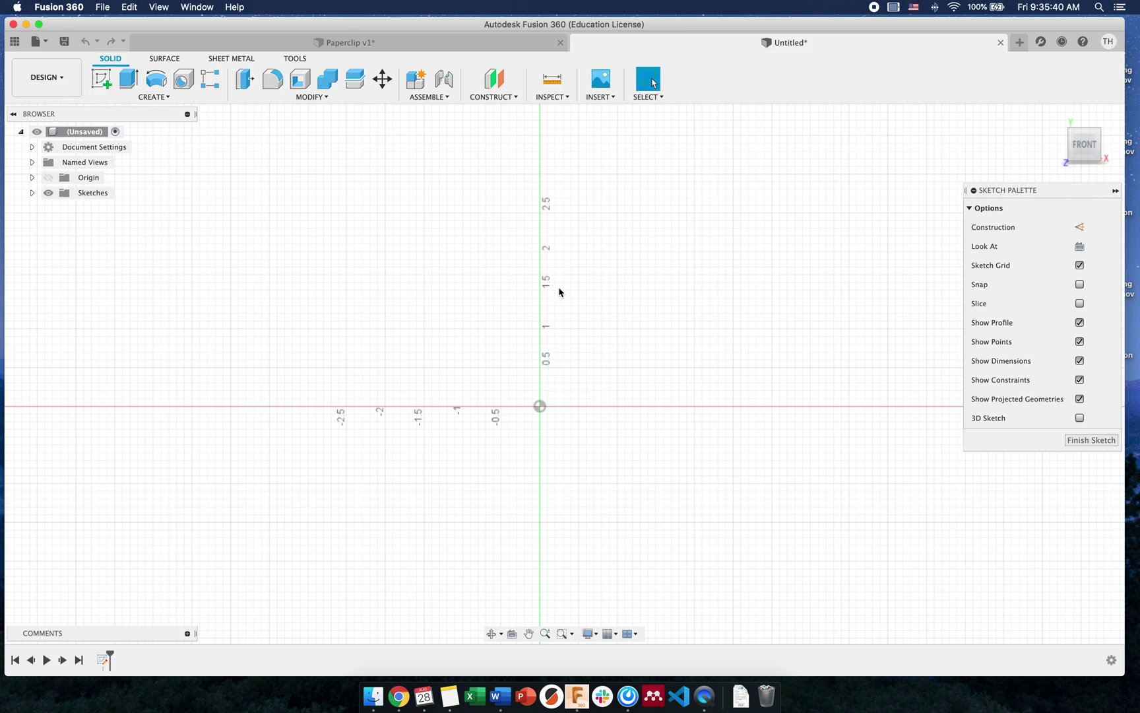
middle_drag(558, 291, 484, 329)
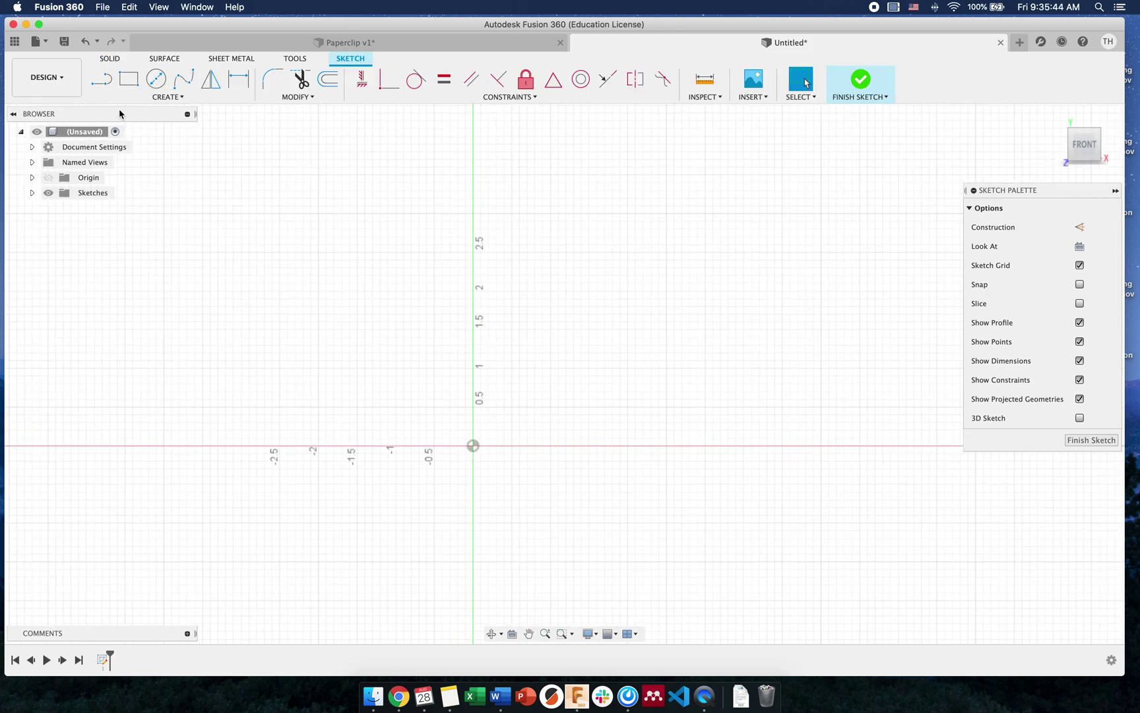
Step: Draw a line chain from the origin: a vertical rise, then outer and inner rectangular loops
click(101, 79)
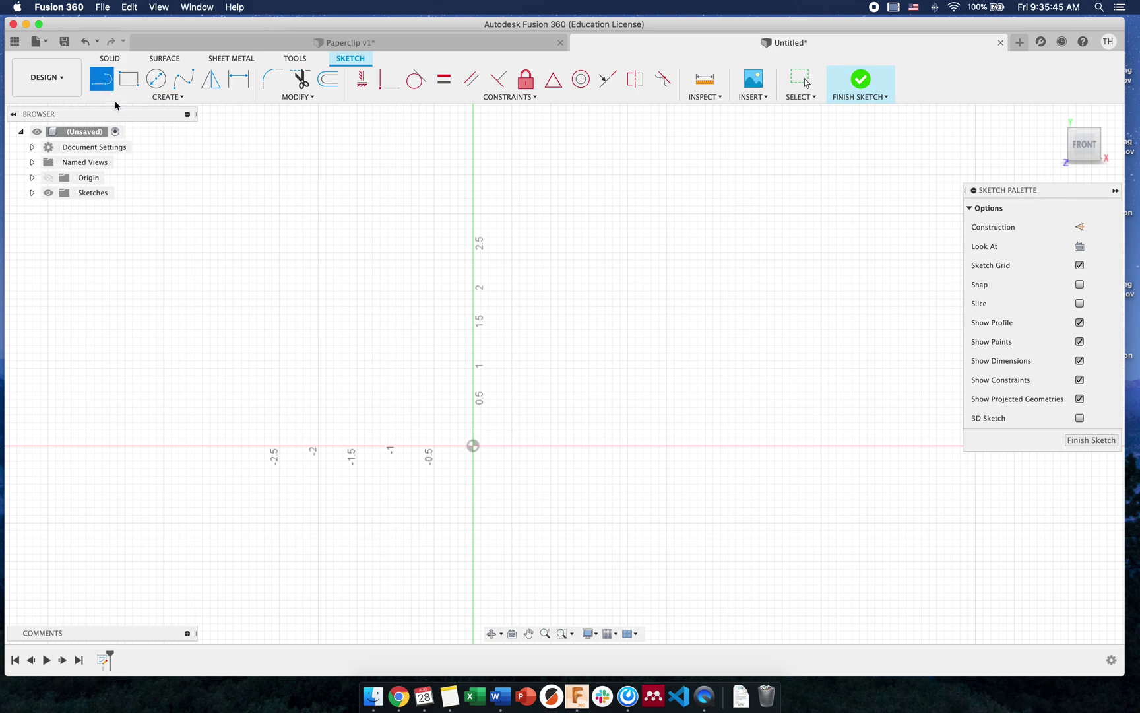
click(473, 446)
click(474, 286)
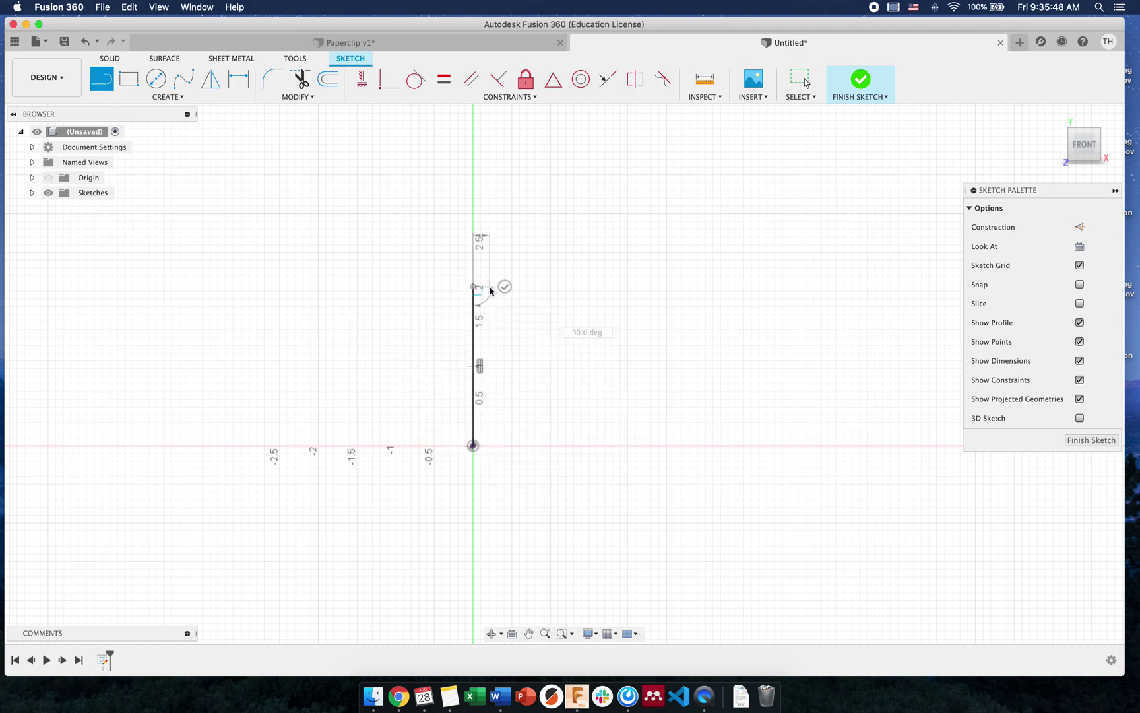
click(561, 286)
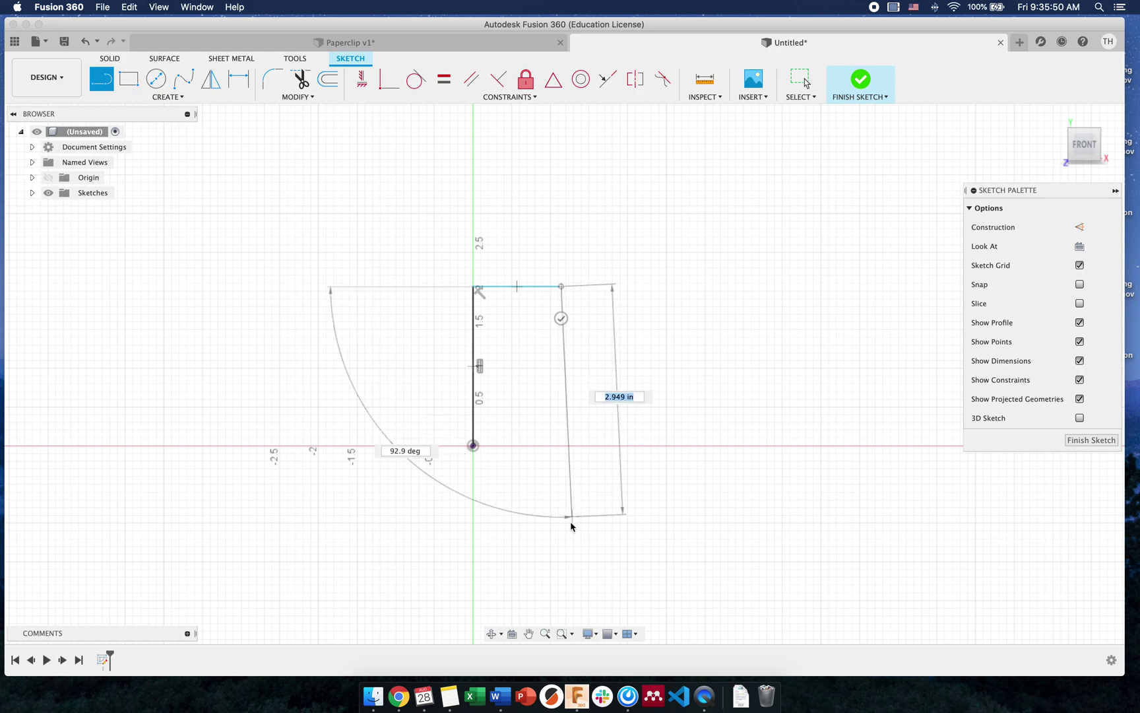
click(561, 546)
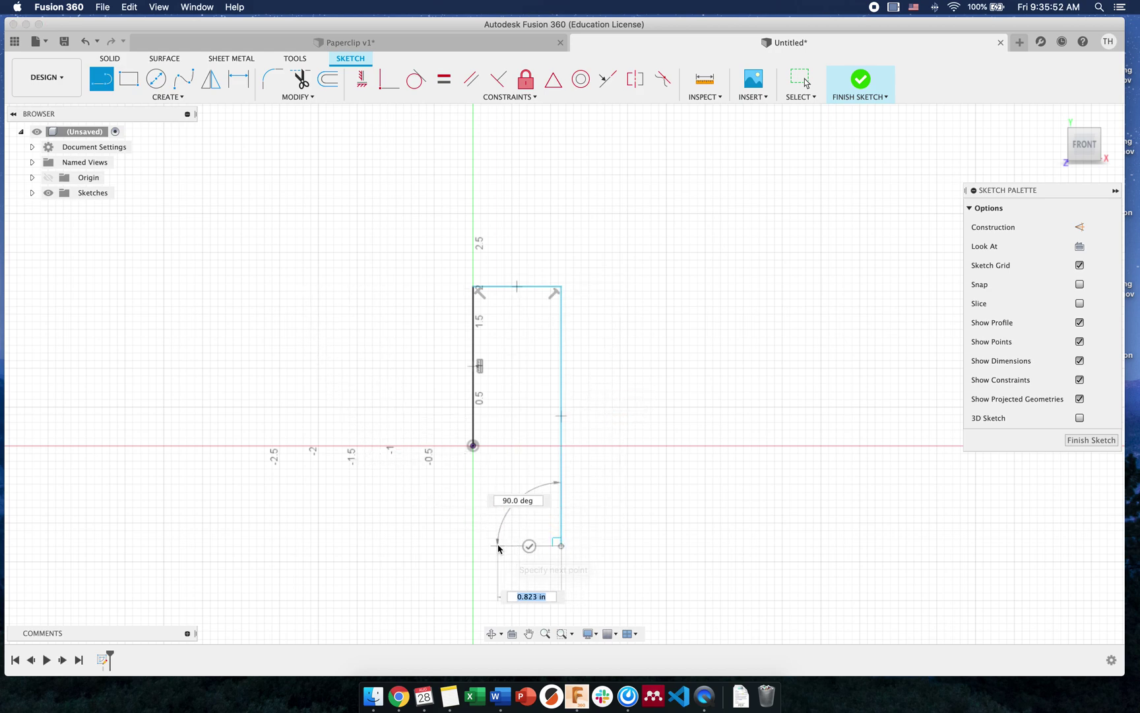
click(498, 547)
click(499, 342)
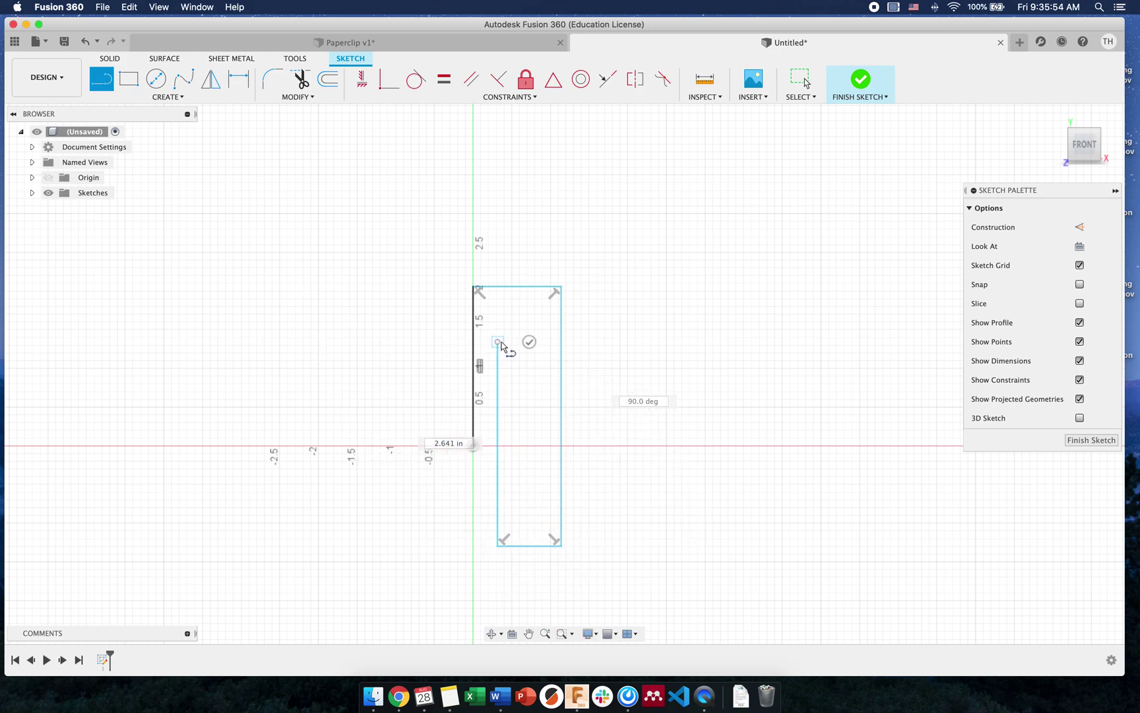
click(544, 342)
click(543, 509)
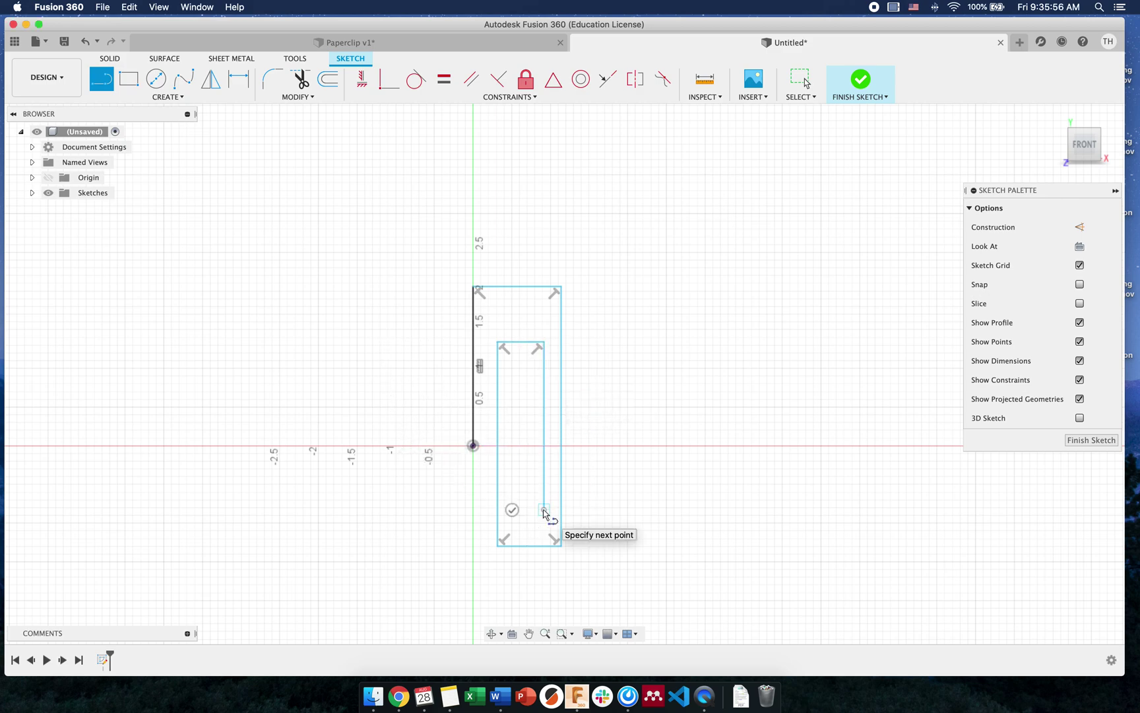
Step: Cap the outer loop's top edge with a 3-point semicircular arc
key(Escape)
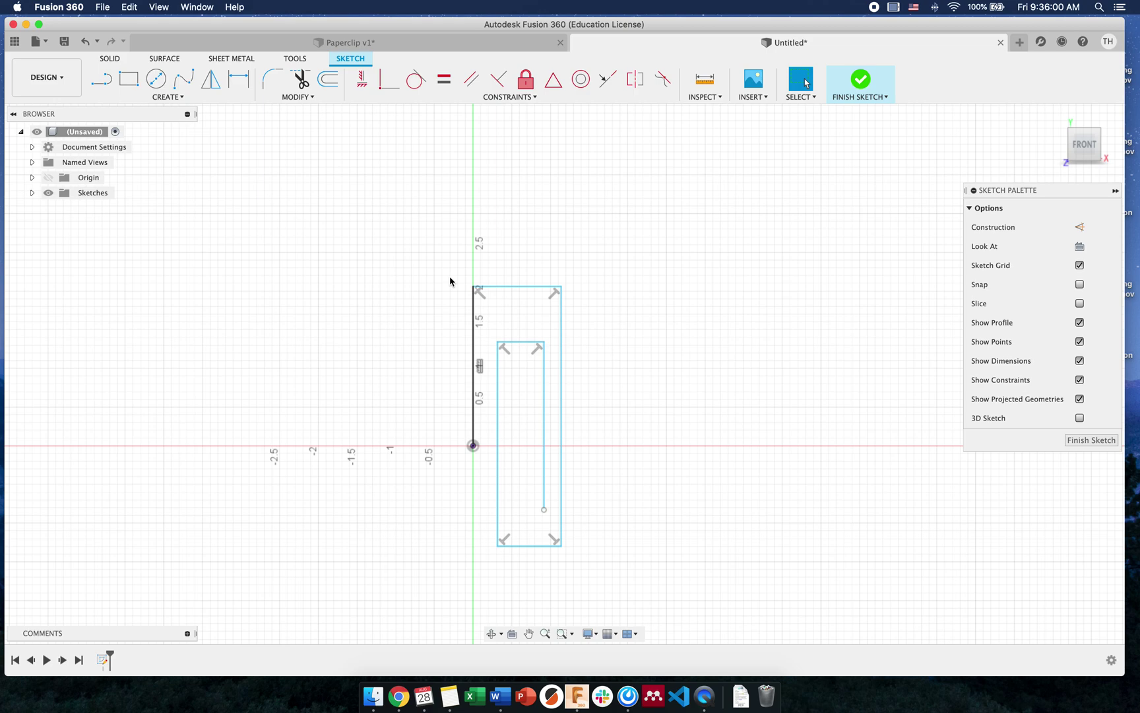
click(190, 99)
mouse_move(158, 151)
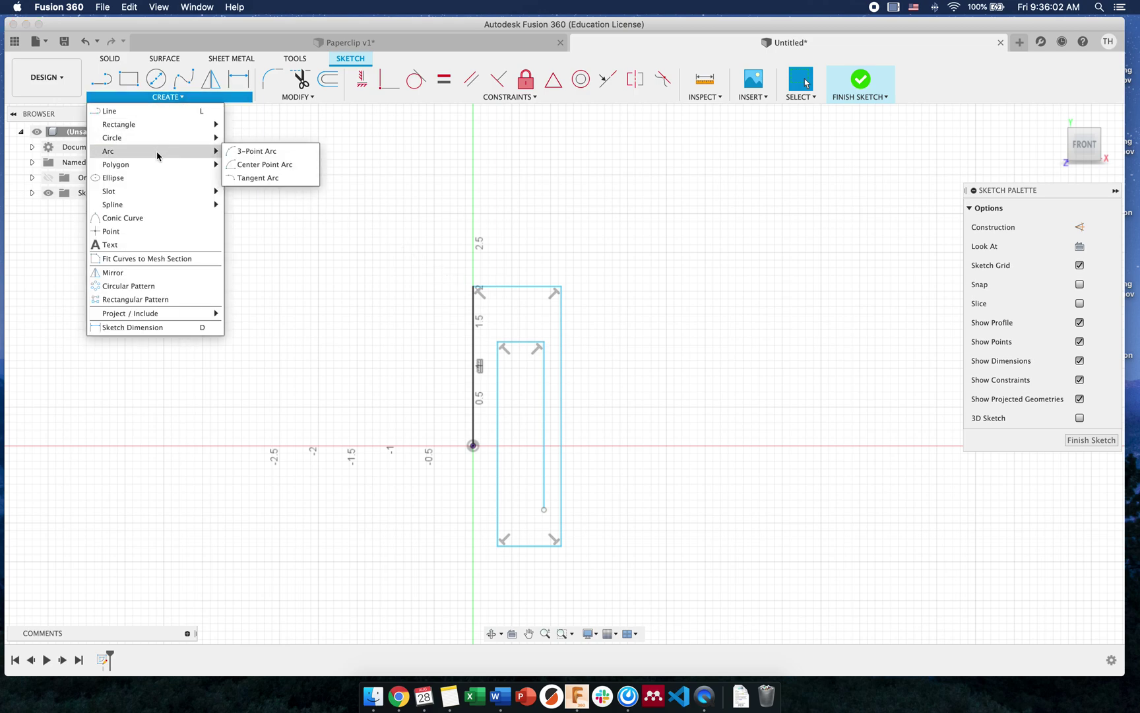
click(262, 153)
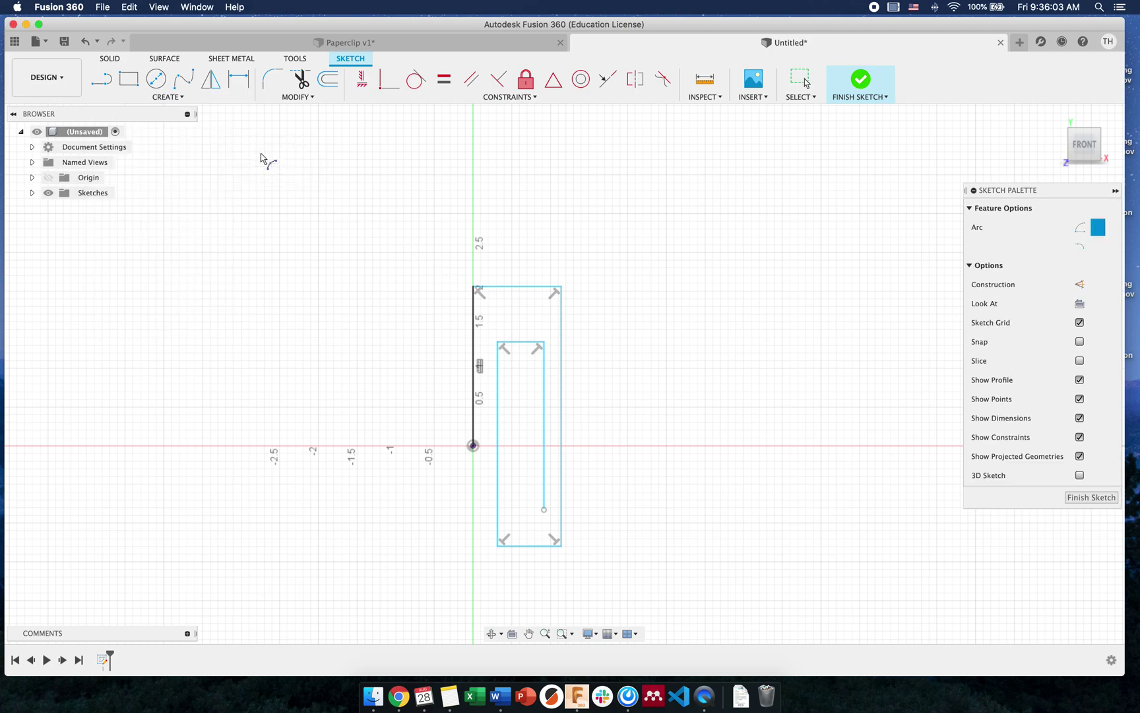
click(417, 82)
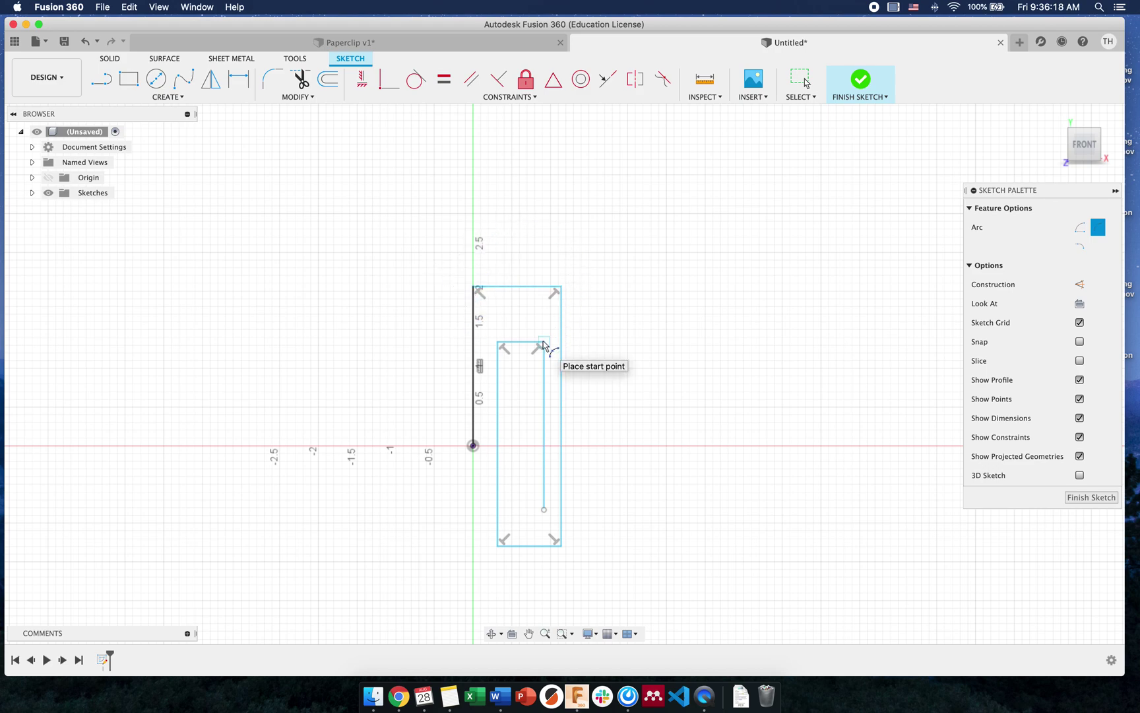
click(474, 289)
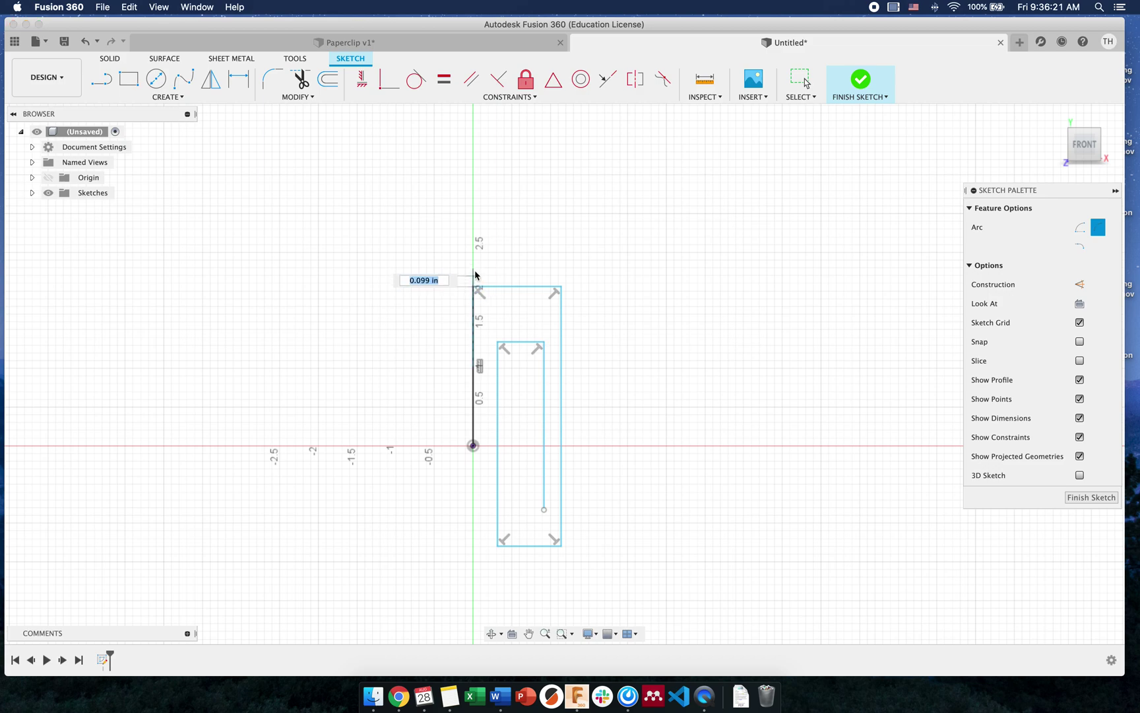
click(563, 291)
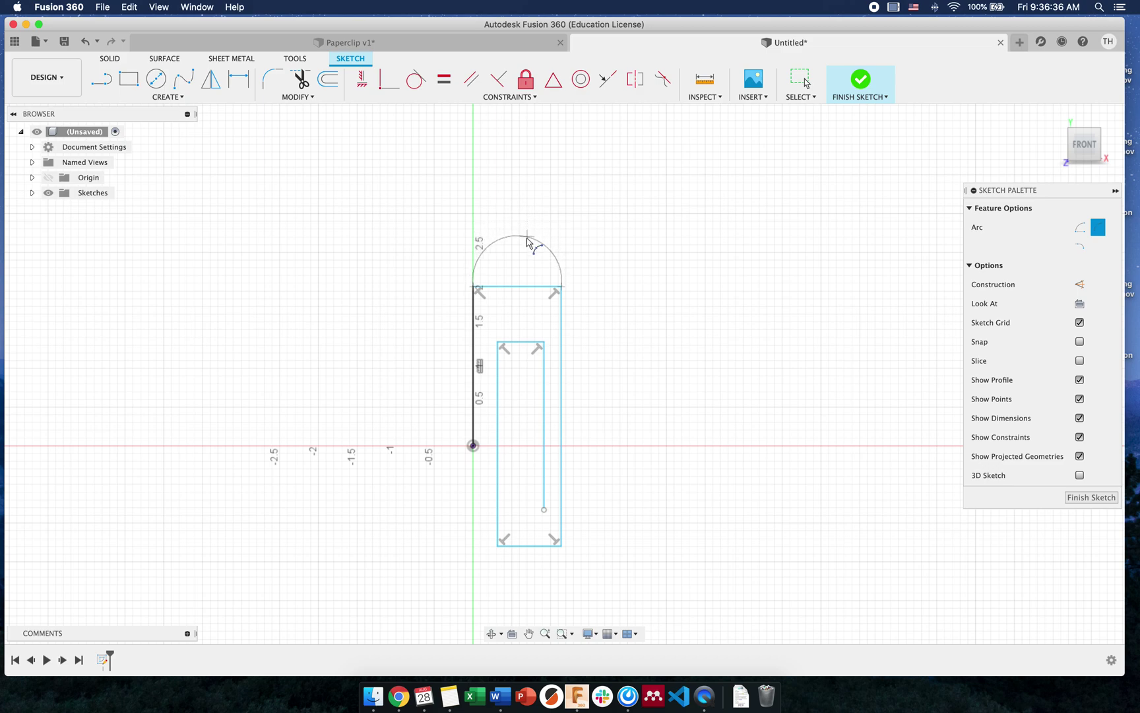
click(527, 252)
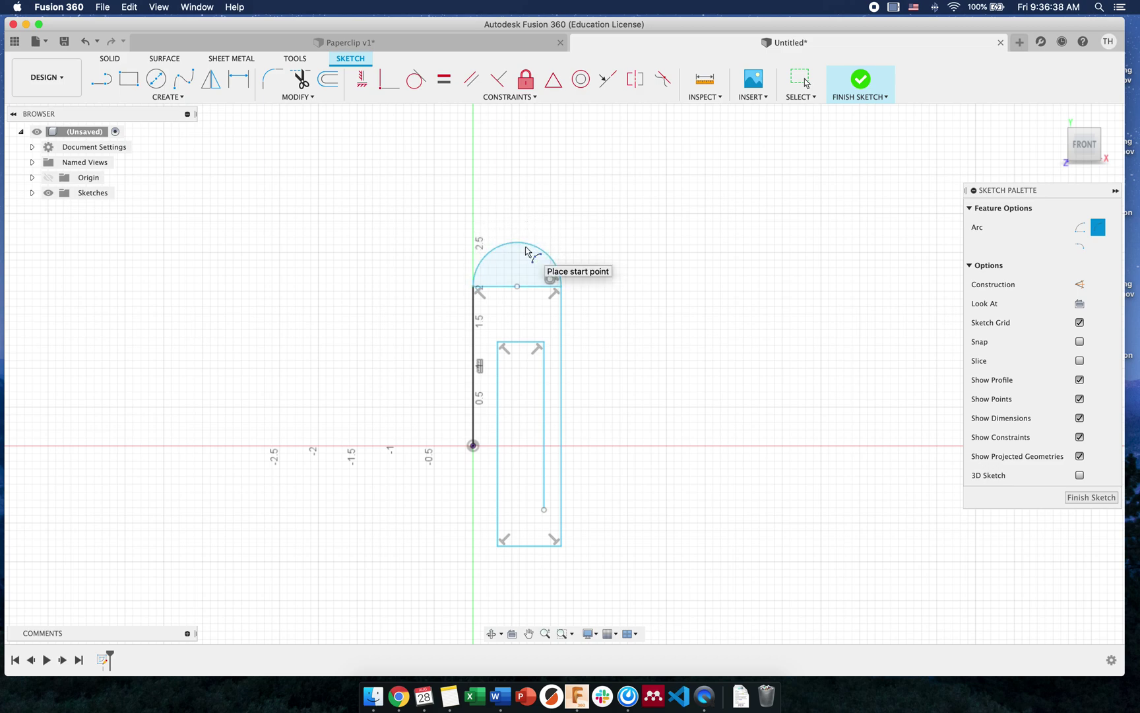
Step: Add semicircular arcs on the outer loop's bottom and the inner loop's top
click(562, 547)
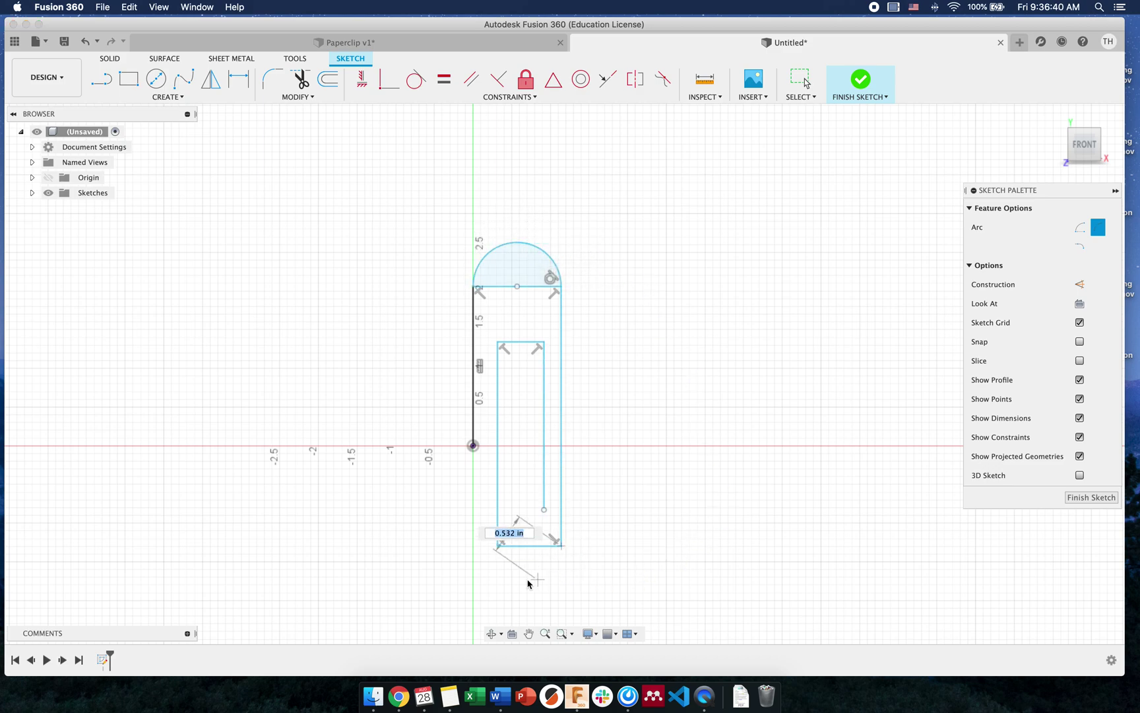
click(498, 546)
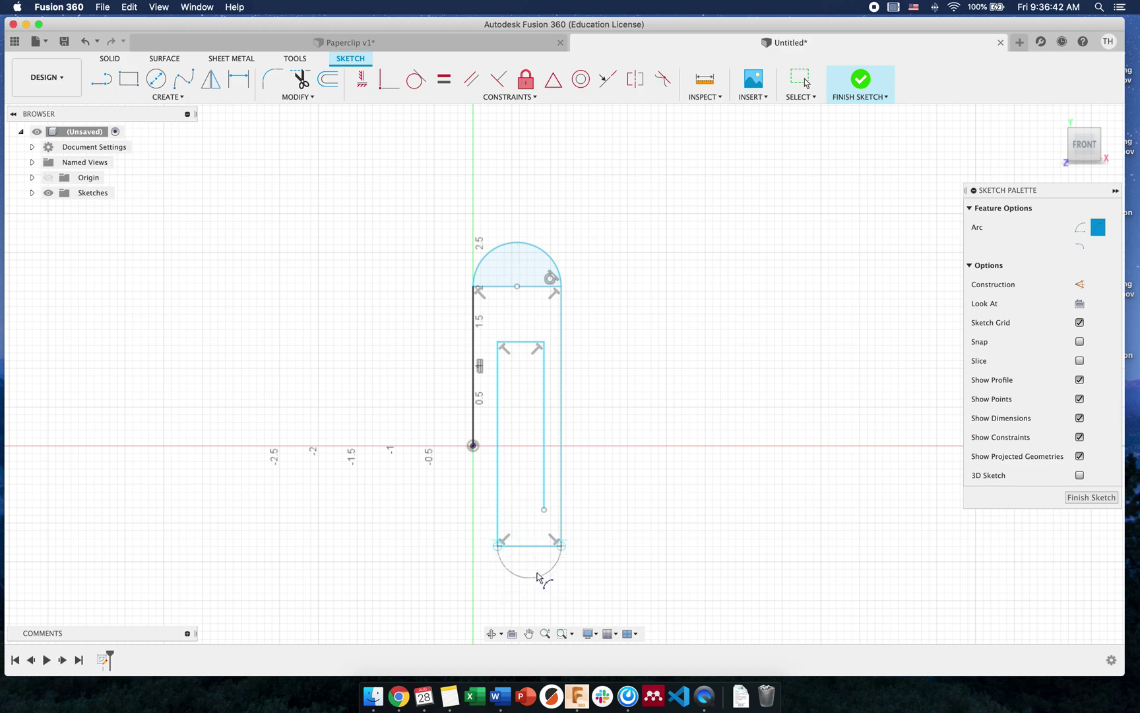
click(538, 578)
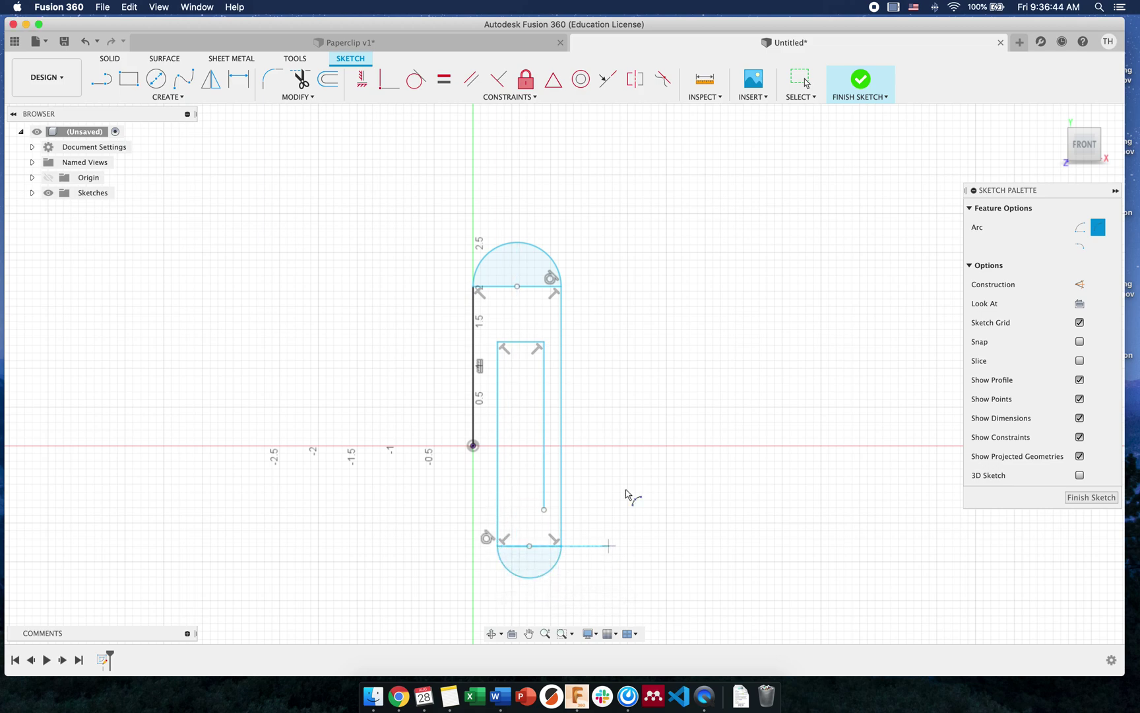
click(544, 343)
click(498, 342)
click(517, 322)
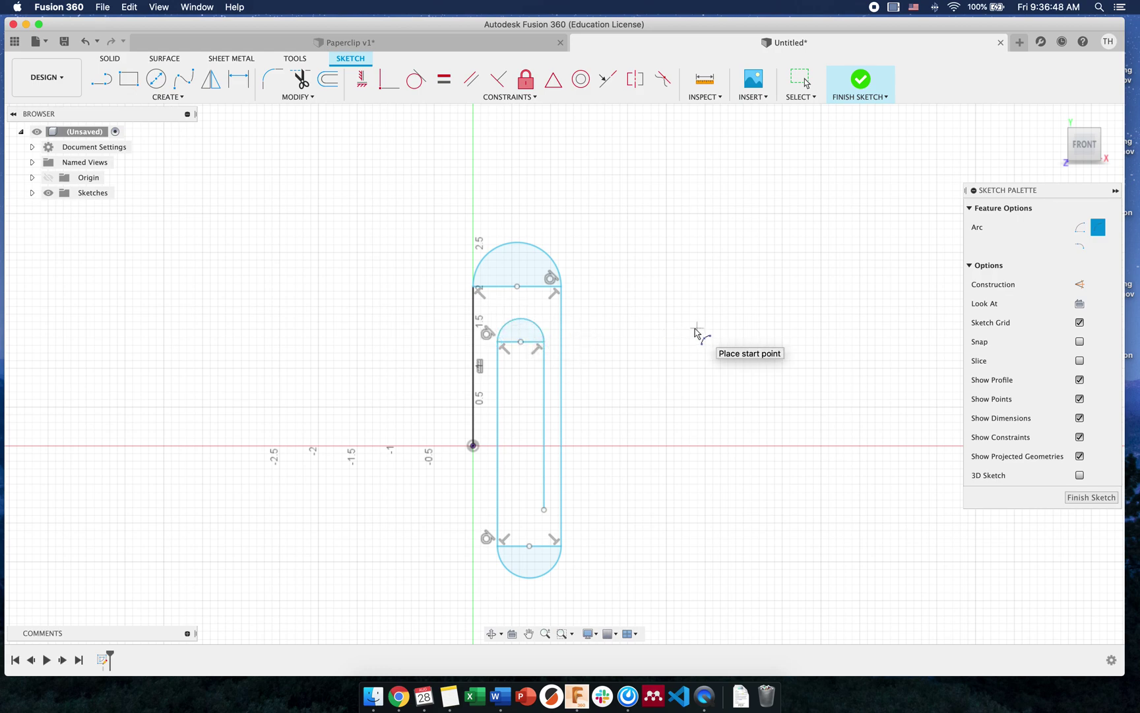
Step: Delete the three straight lines beneath the outer top, inner top and bottom arcs
key(Escape)
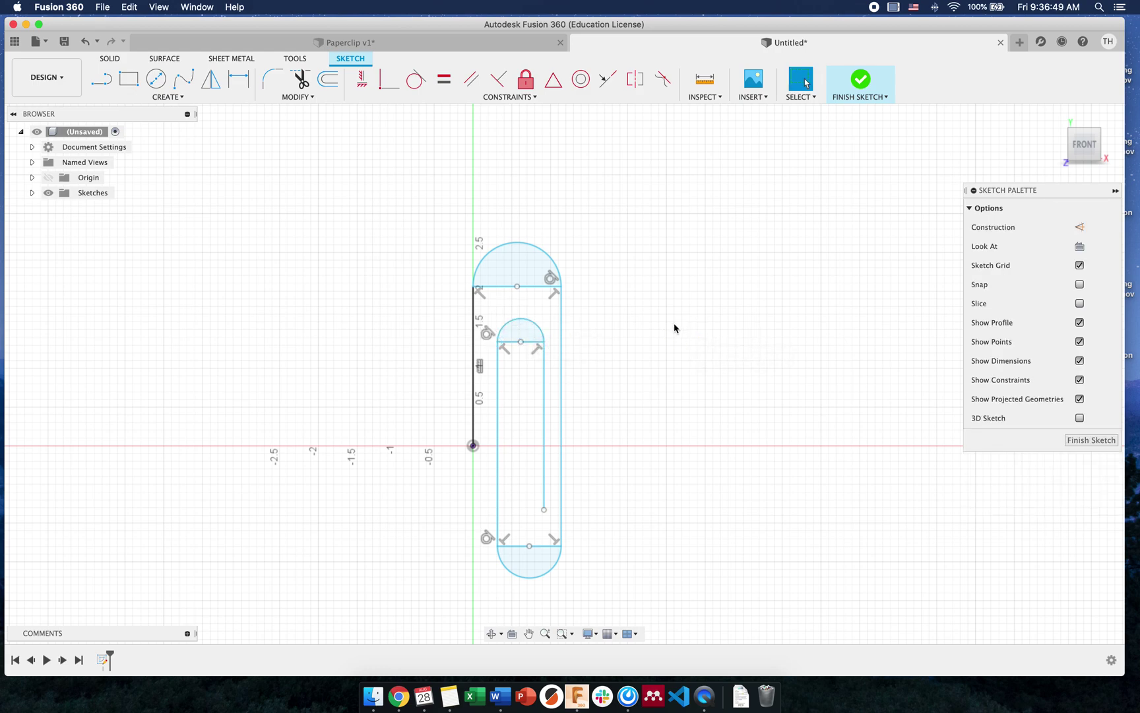
click(532, 289)
key(Delete)
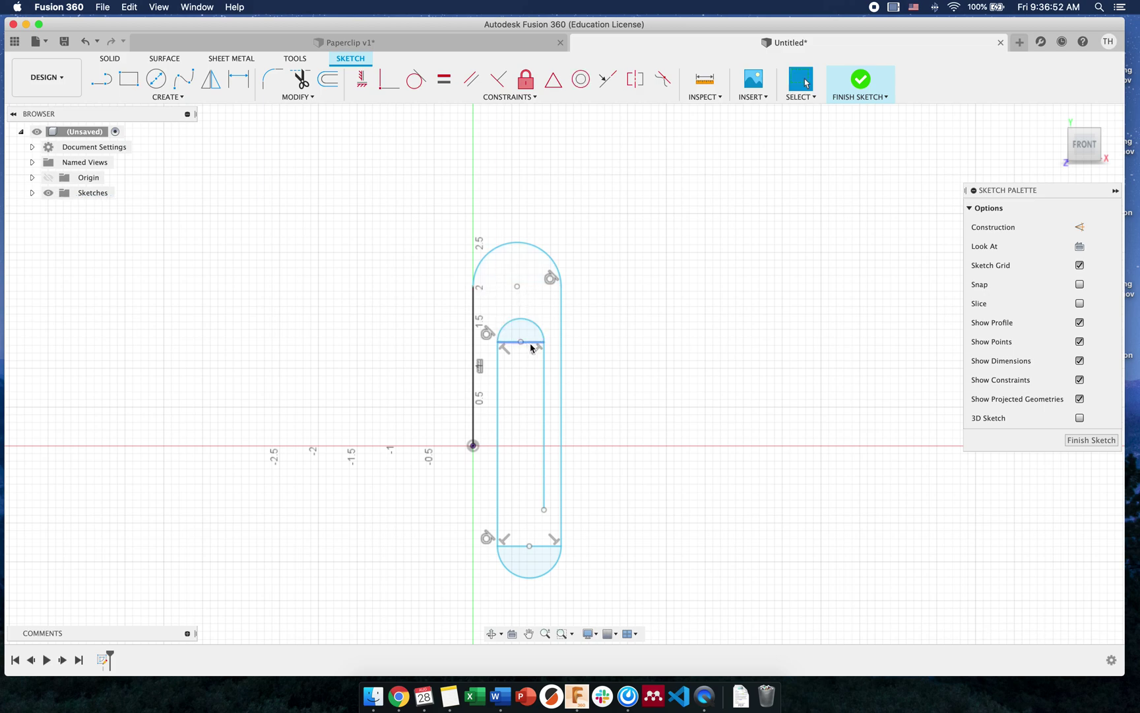
click(531, 342)
key(Delete)
click(545, 545)
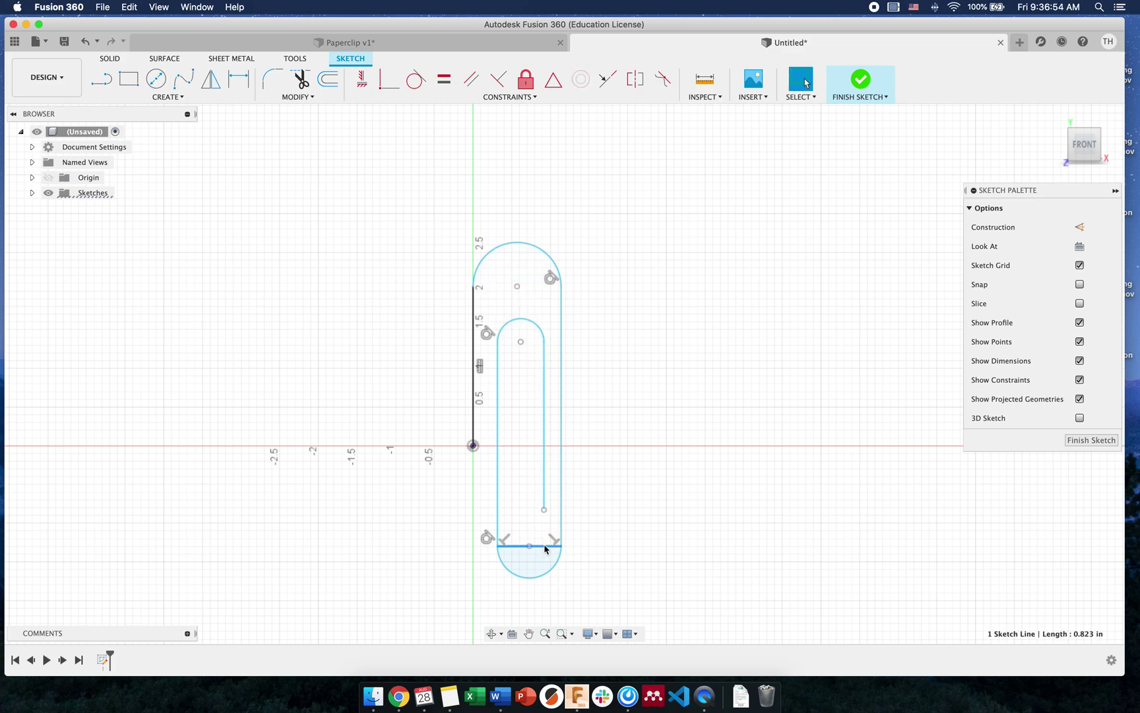
key(Delete)
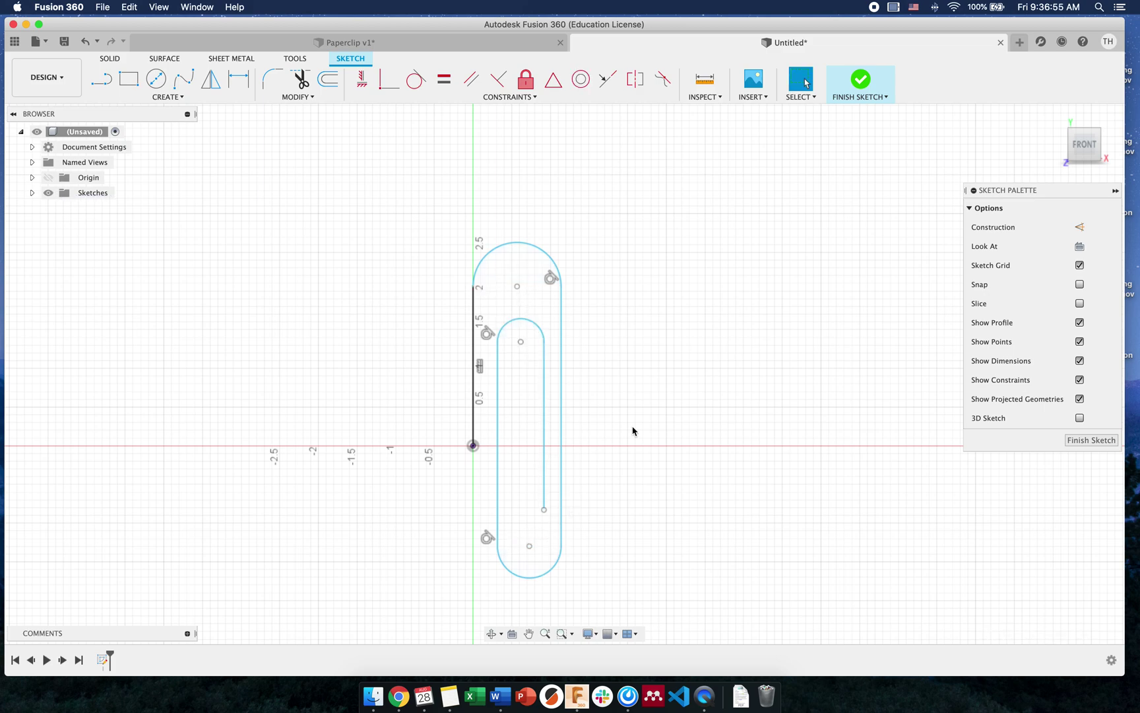
Step: Finish the paperclip path sketch and orbit to an isometric view
click(861, 84)
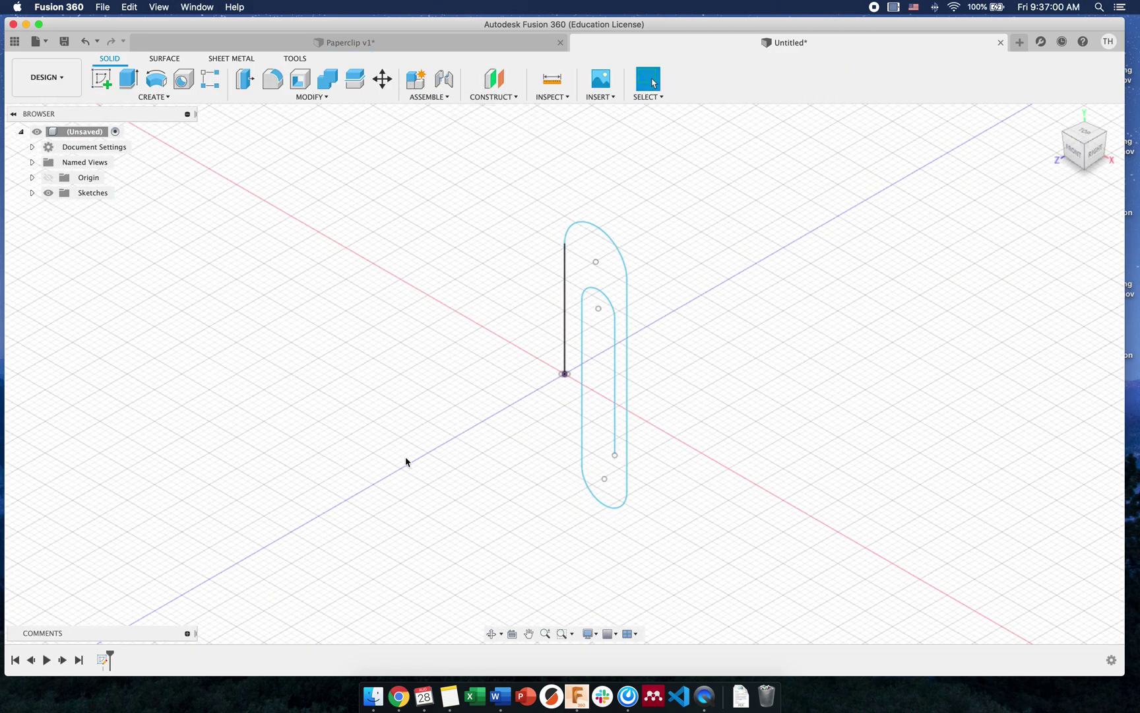
double_click(105, 658)
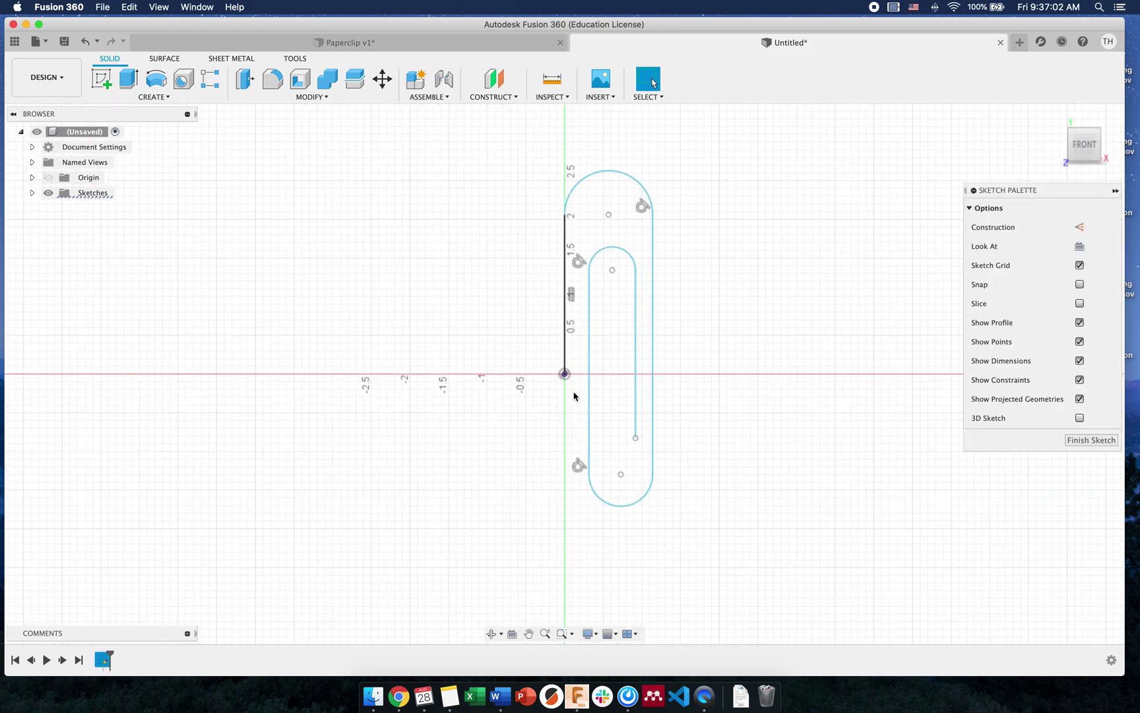
scroll(574, 375, up, 3)
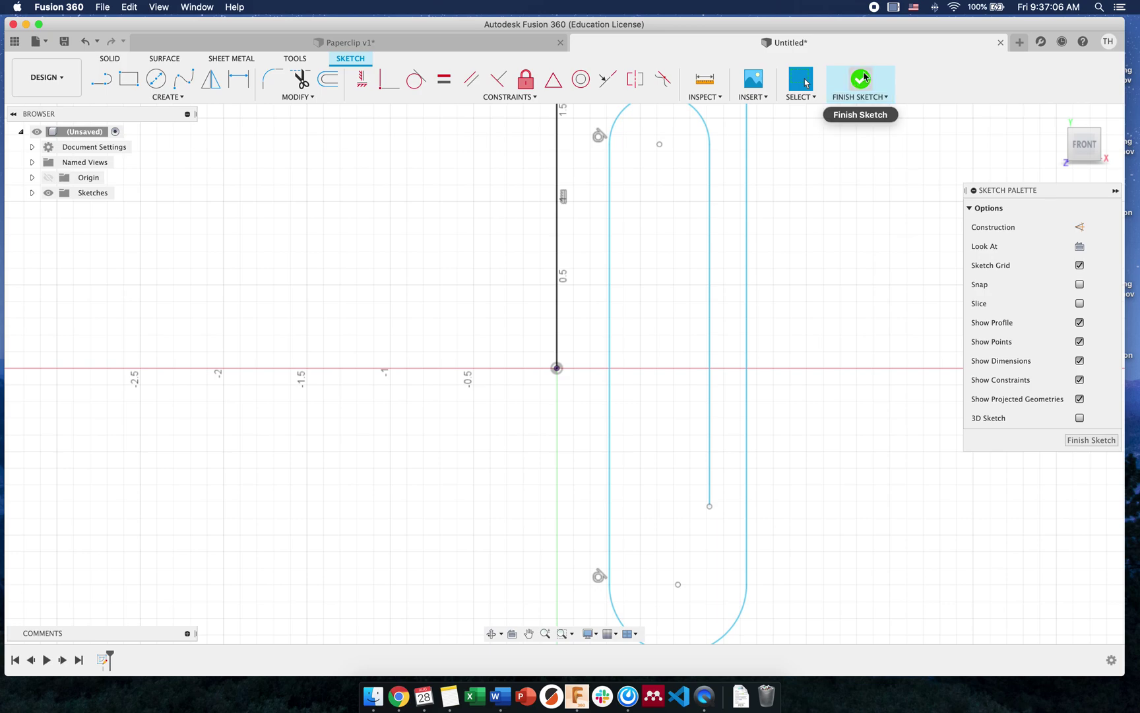
click(864, 80)
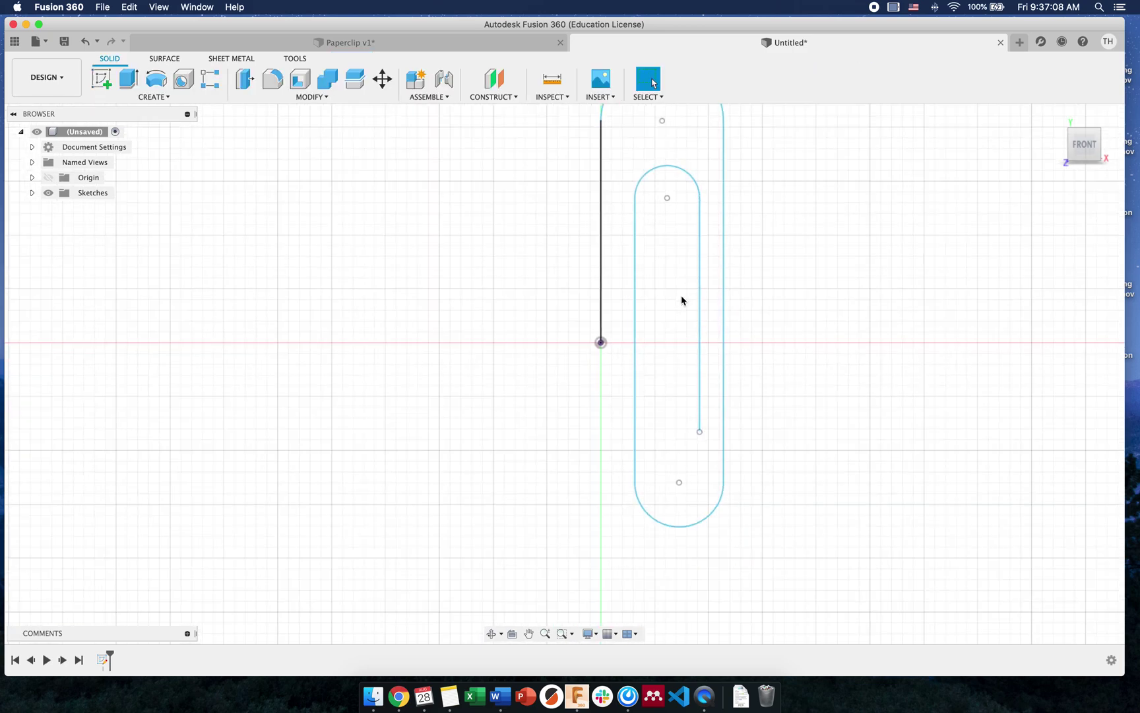
shift+middle_drag(808, 216, 592, 199)
Step: Start a new sketch on the horizontal XZ origin plane, viewed straight from the top
click(102, 79)
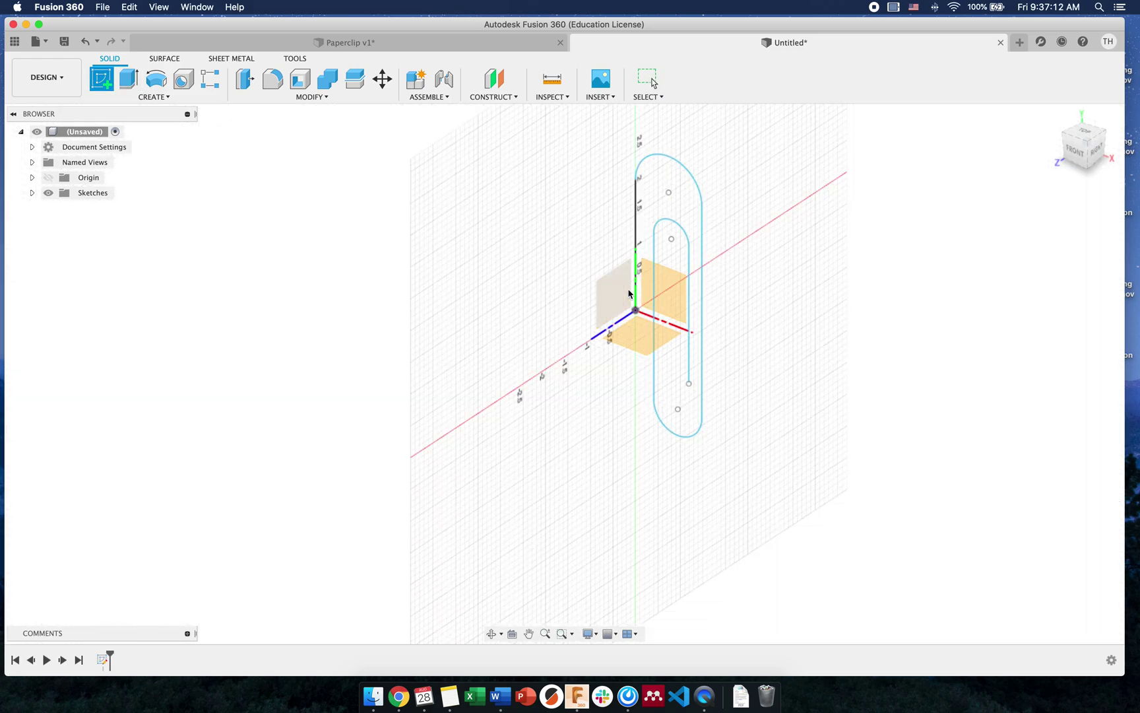
click(643, 346)
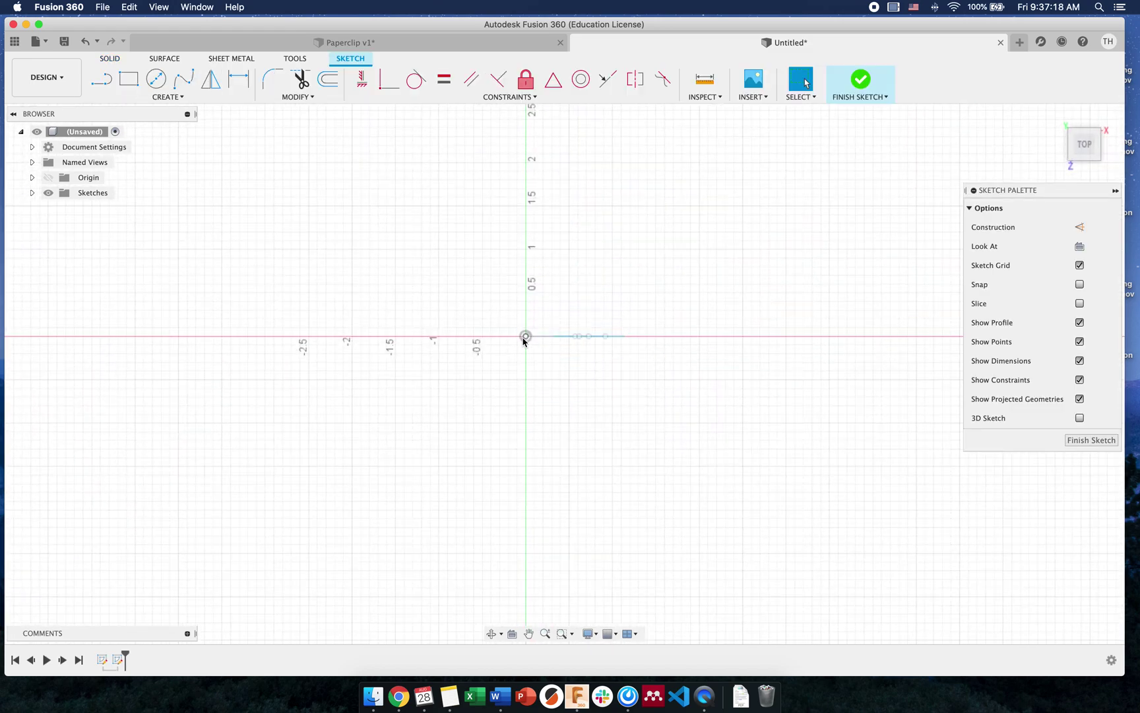
mouse_move(547, 378)
shift+middle_down()
mouse_move(544, 354)
mouse_move(542, 383)
shift+middle_up()
click(1086, 144)
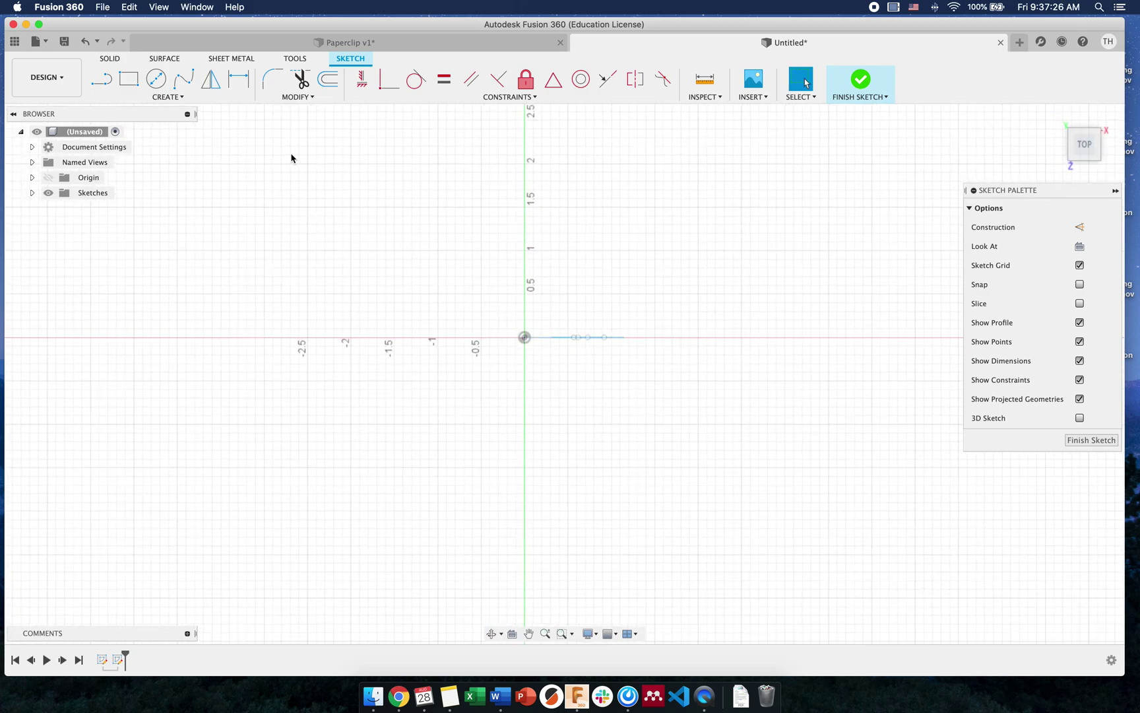
click(165, 97)
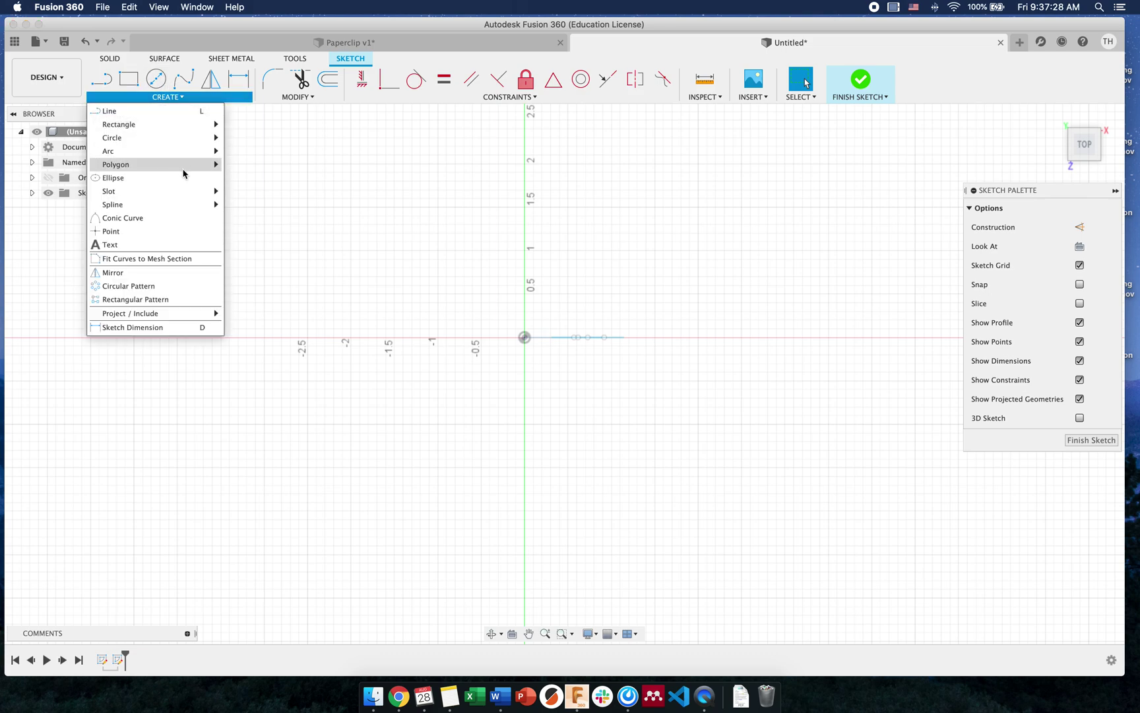
mouse_move(184, 171)
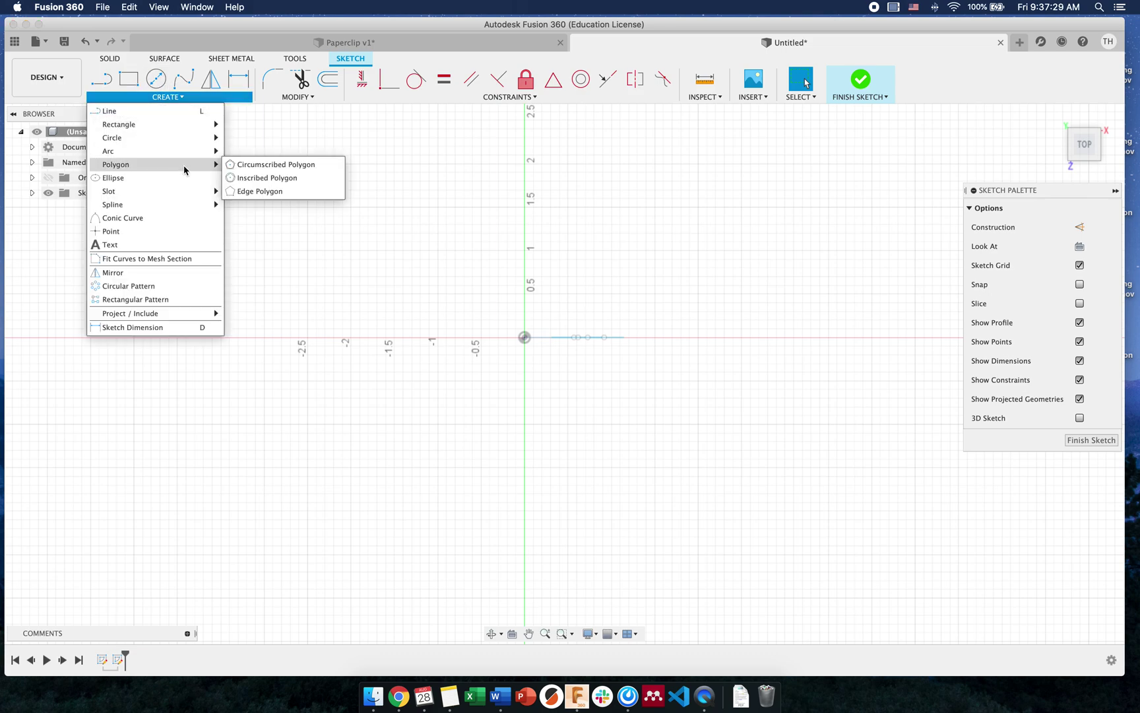
Step: Draw a circumscribed hexagon centred on the origin
click(247, 166)
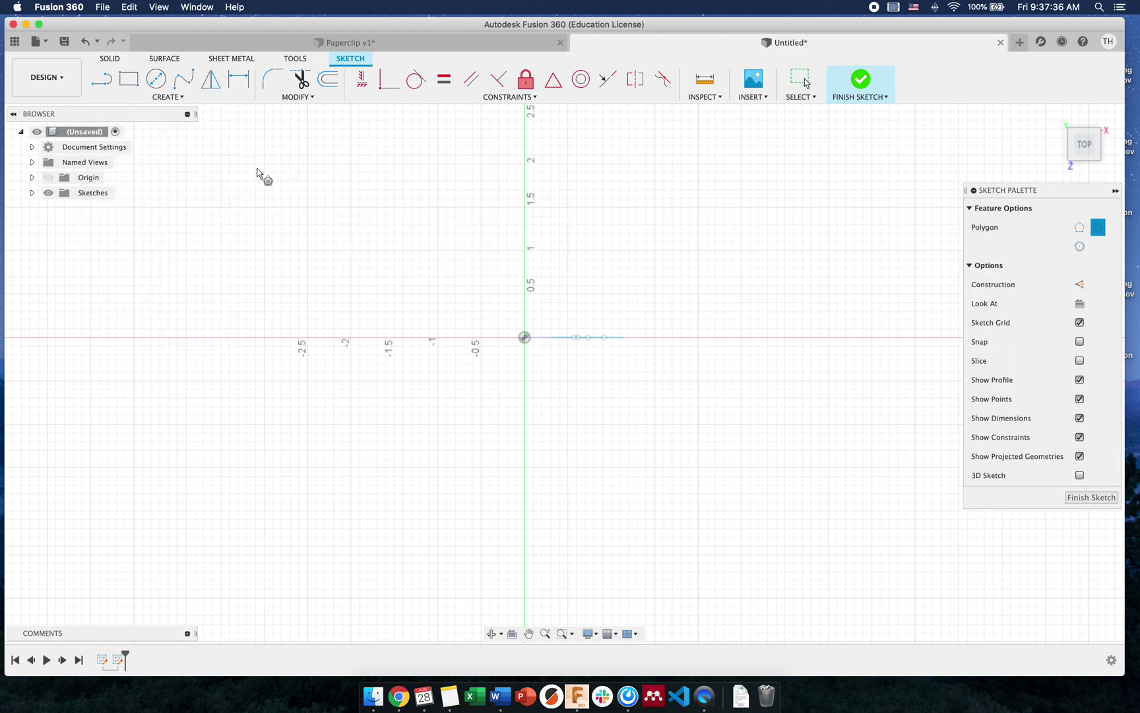
click(525, 338)
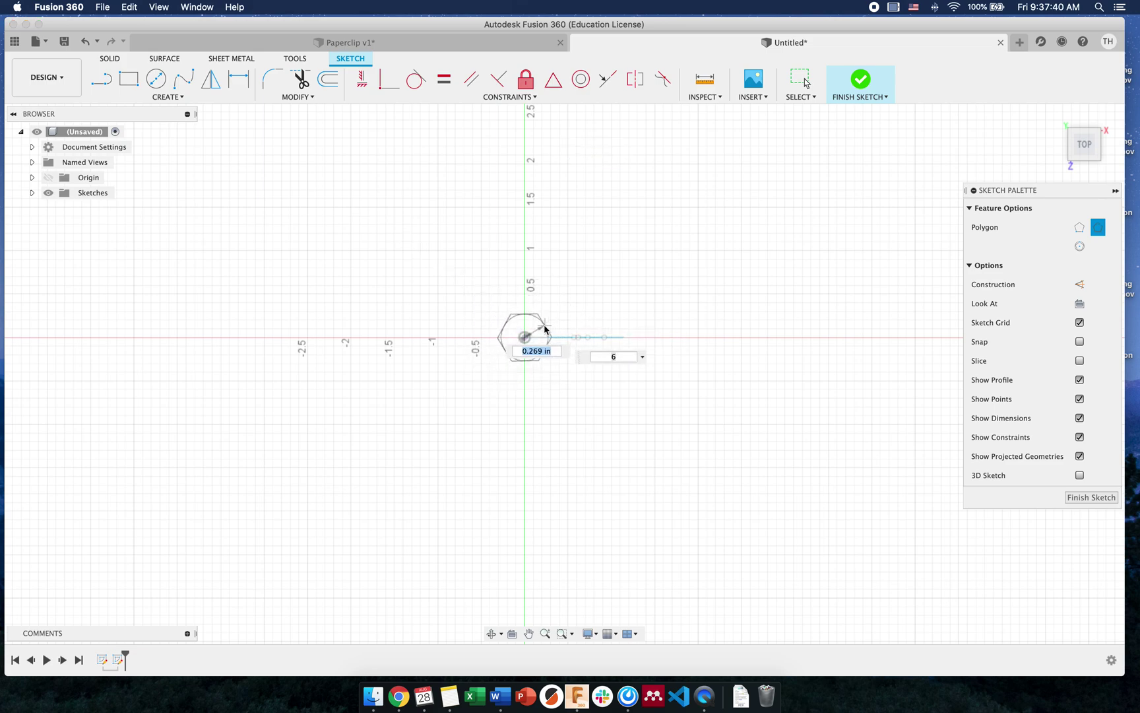
click(545, 328)
scroll(533, 341, down, 2)
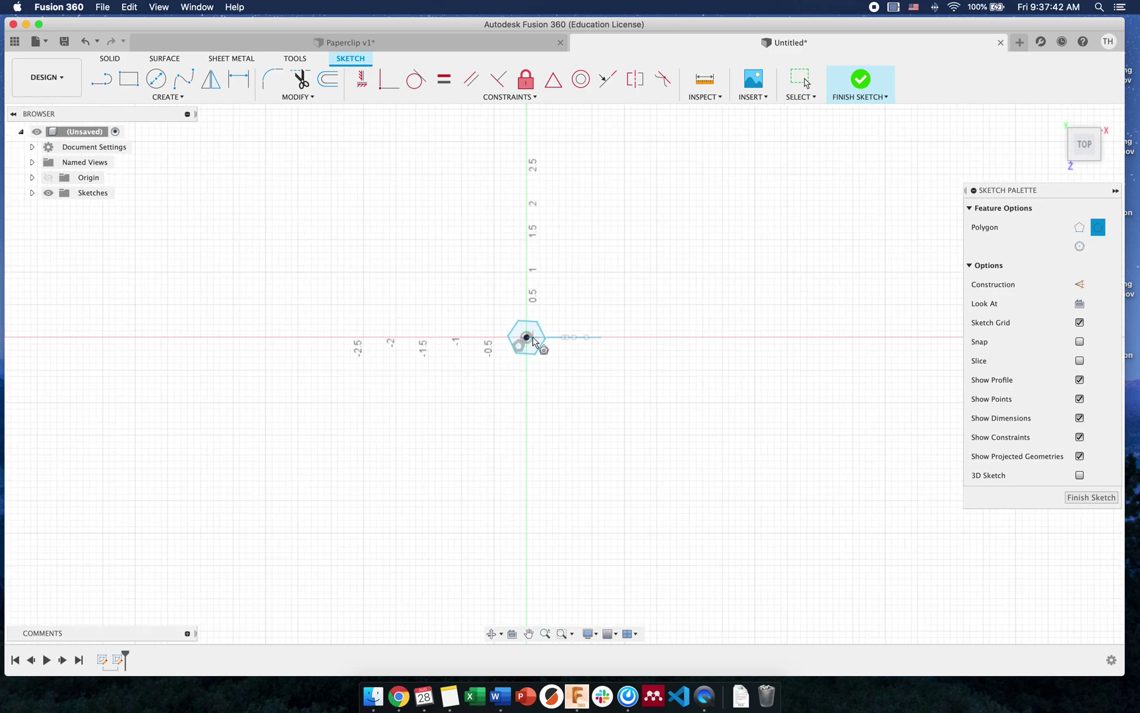
scroll(533, 341, up, 5)
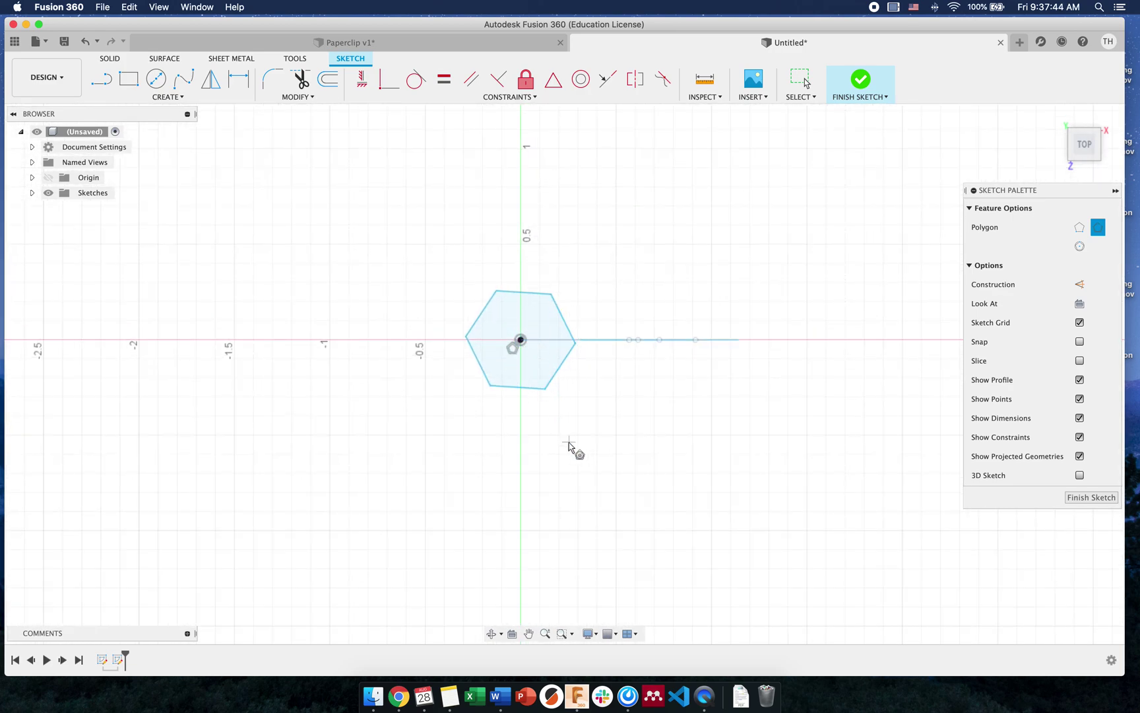
shift+middle_drag(570, 442, 572, 430)
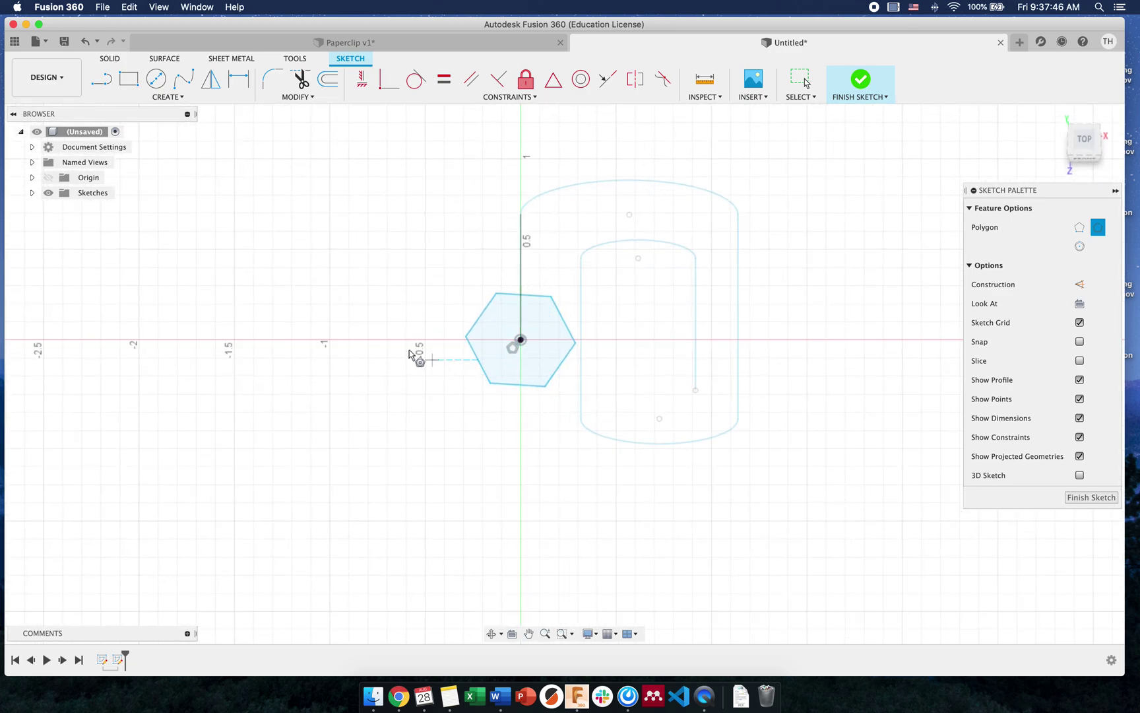
Step: End the polygon command and undo the hexagon
key(Escape)
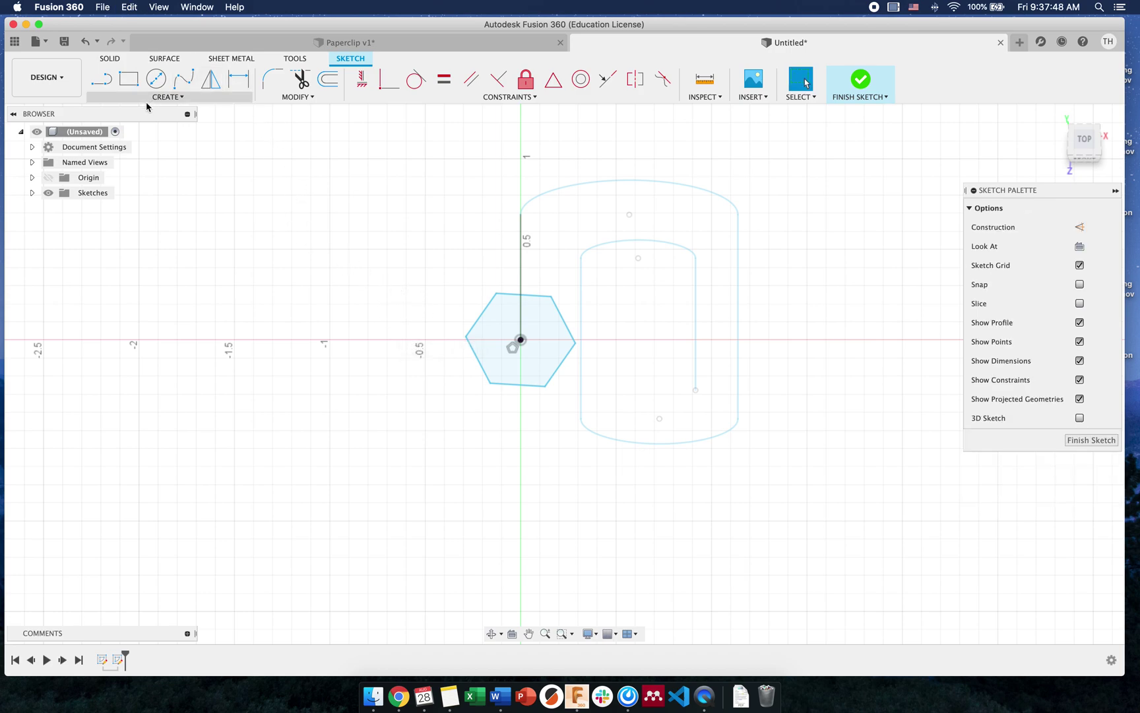
key(super+z)
click(168, 96)
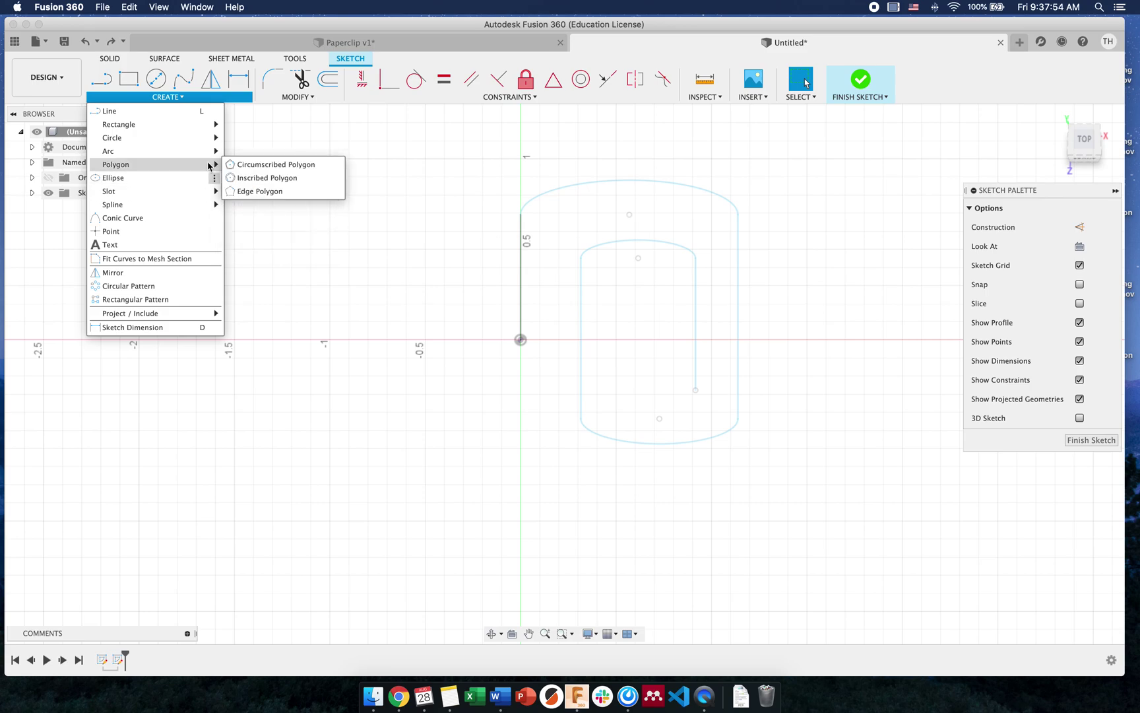
Step: Draw a centre-diameter circle about 0.183 in across at the origin and finish the sketch
mouse_move(198, 139)
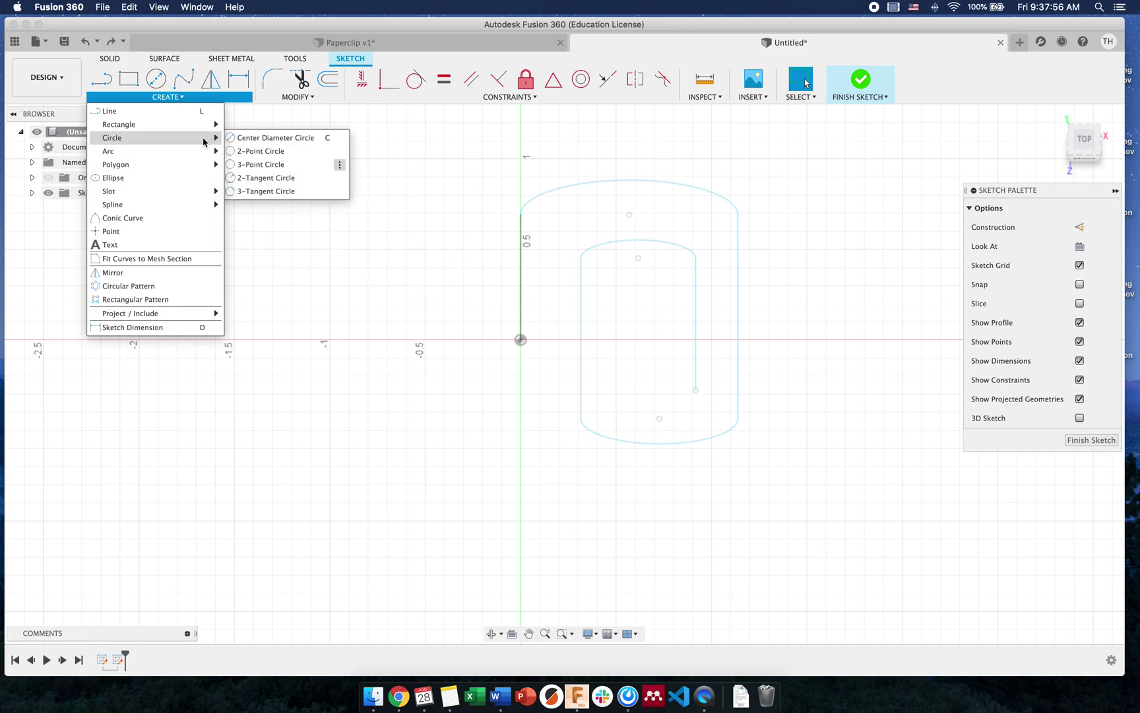
click(285, 138)
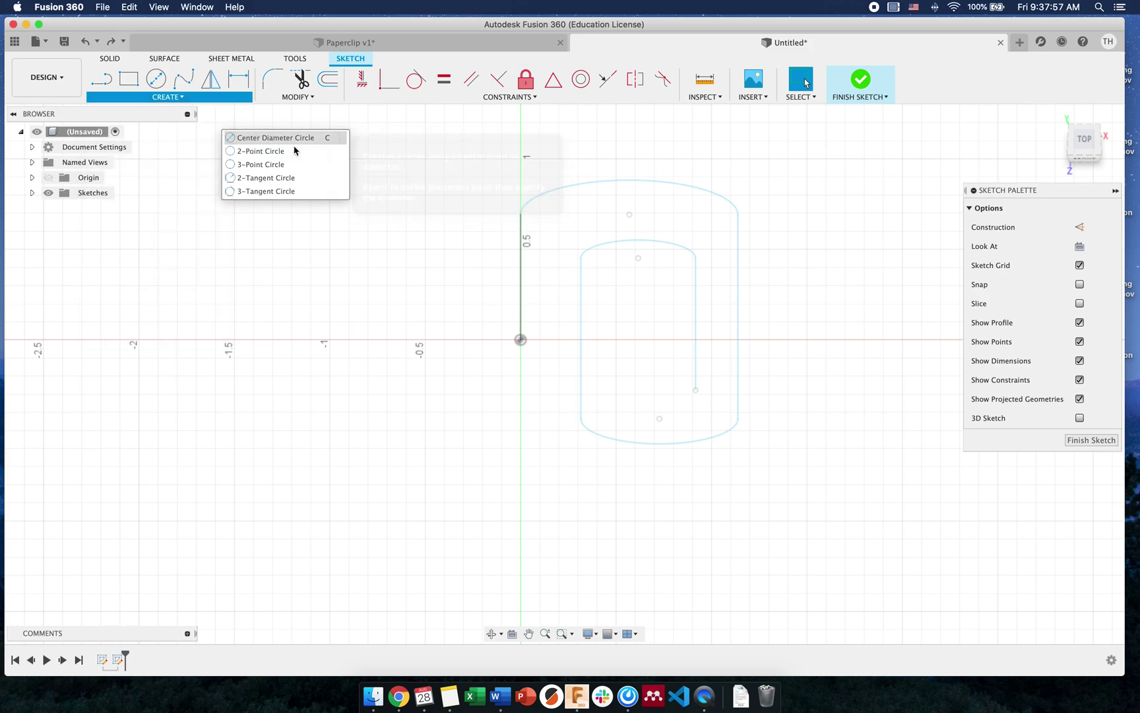
click(521, 338)
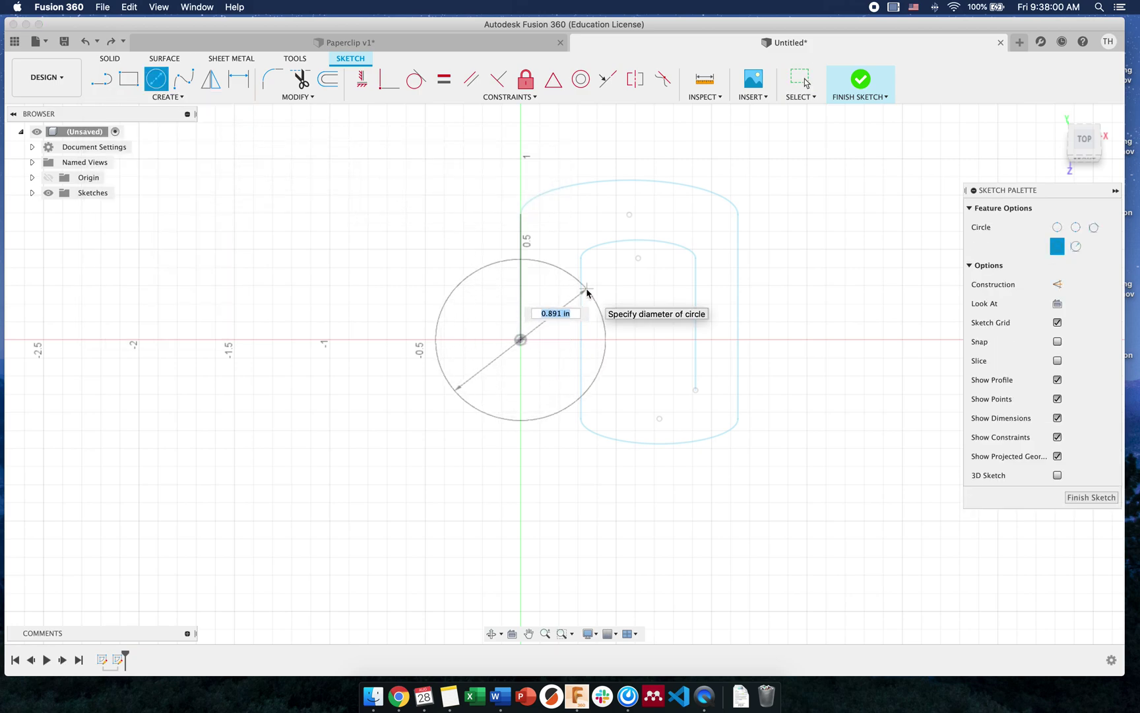
click(533, 330)
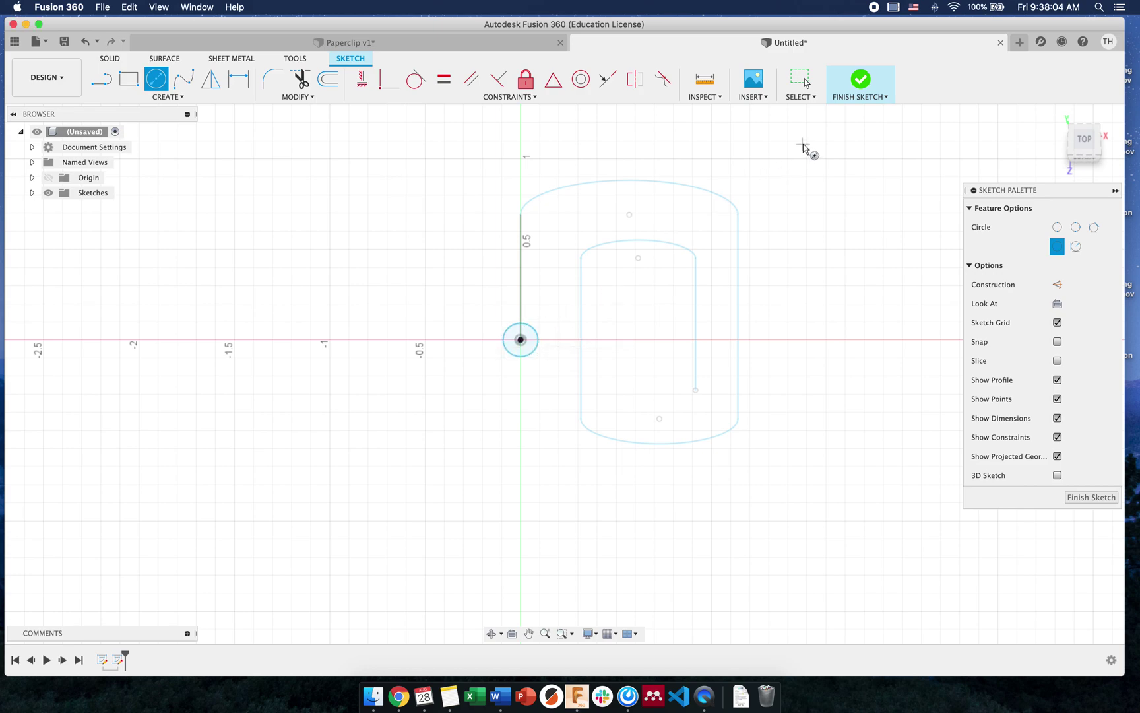
click(865, 84)
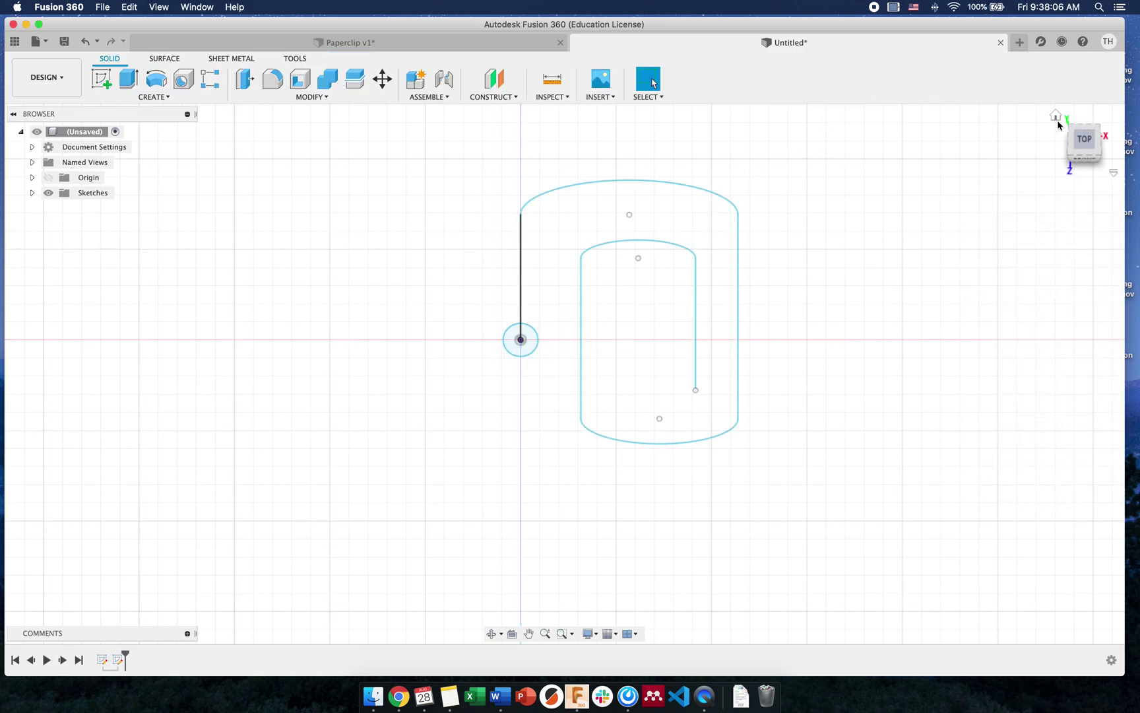
click(1057, 115)
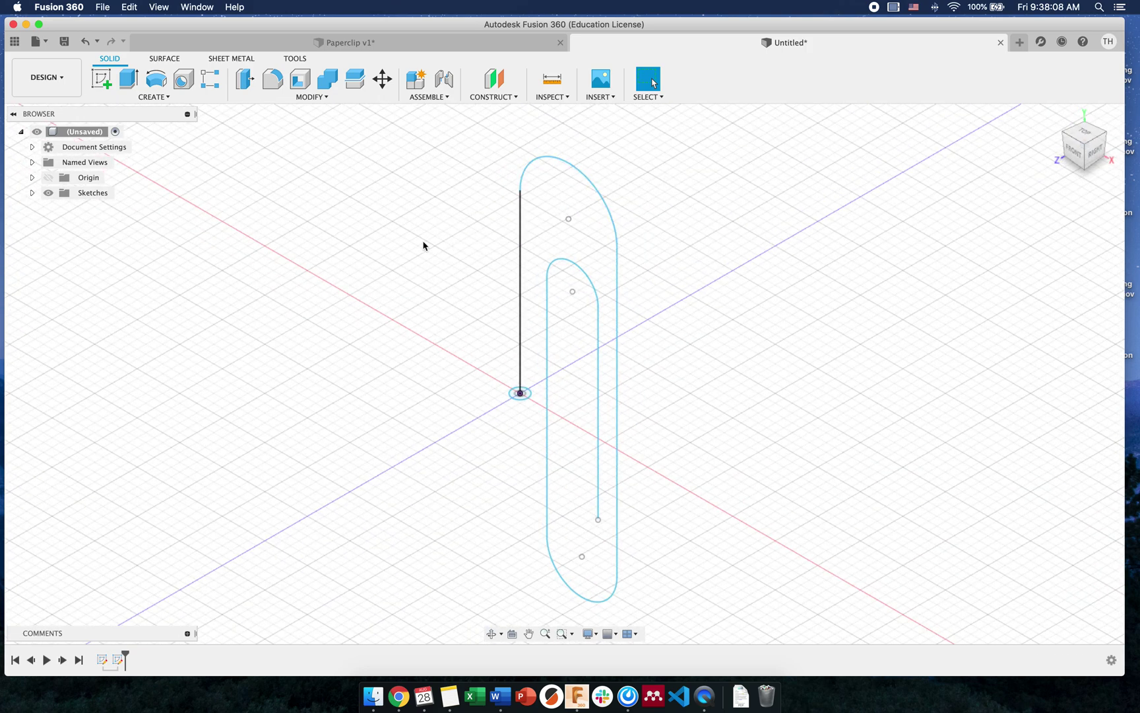
Step: Choose Sweep from the Solid Create menu
click(136, 96)
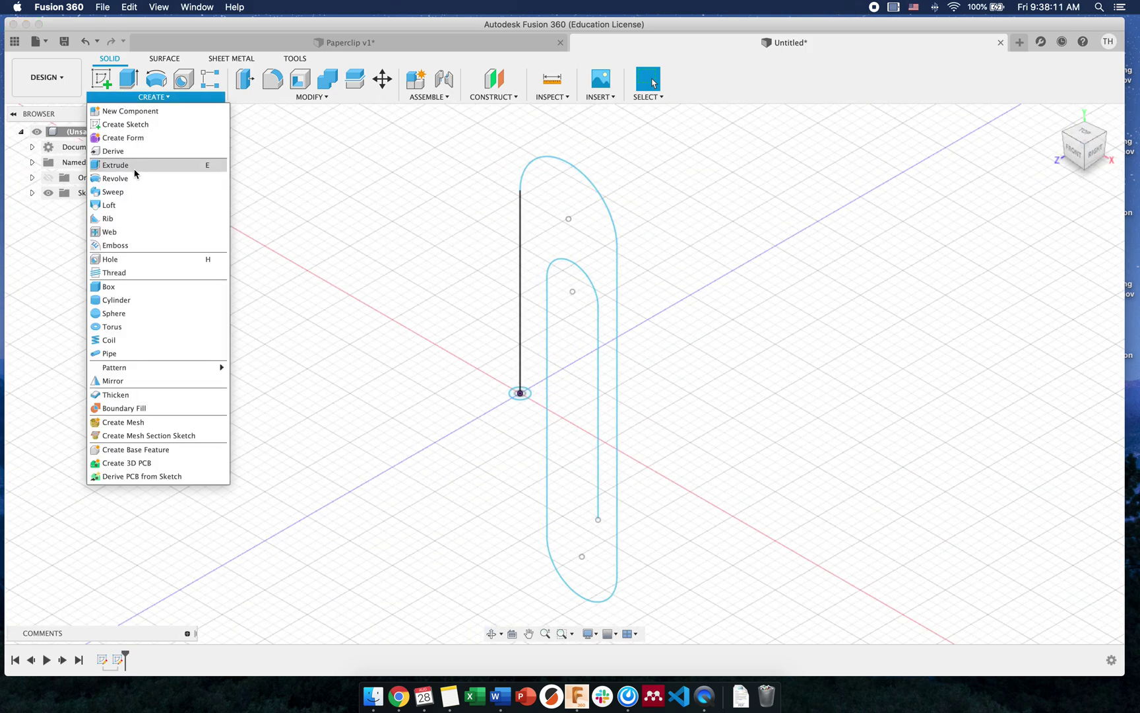
click(150, 191)
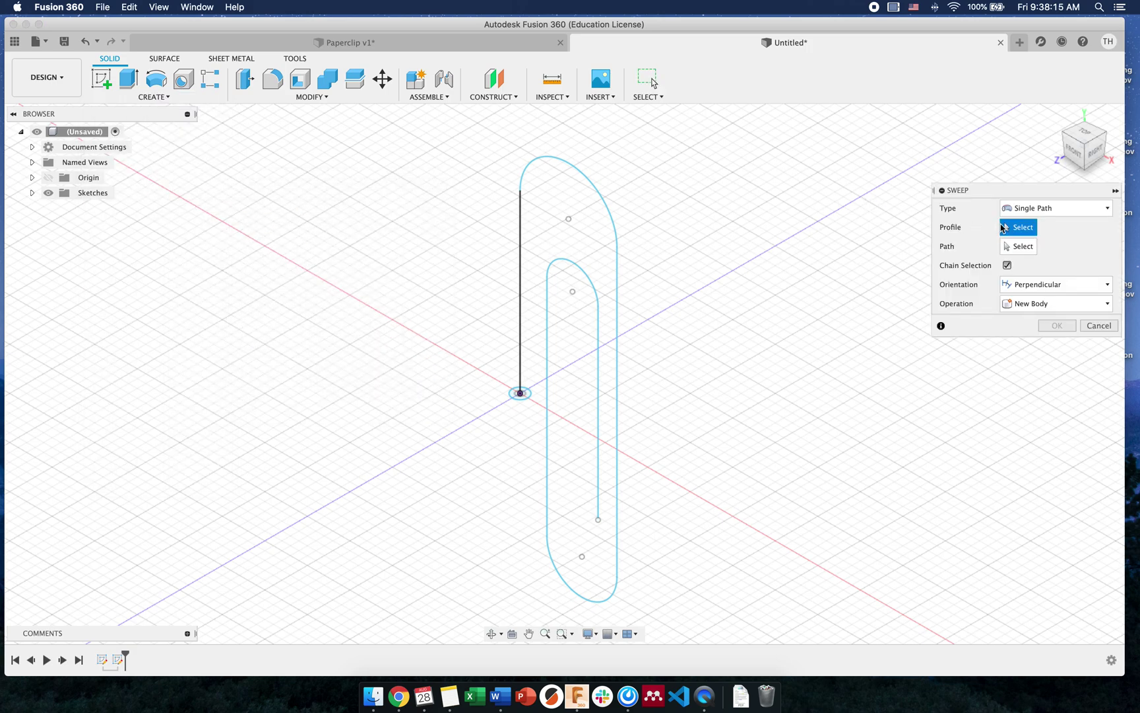
Step: Keep Single Path type, with the small circle as profile and the paperclip line as path
click(1034, 213)
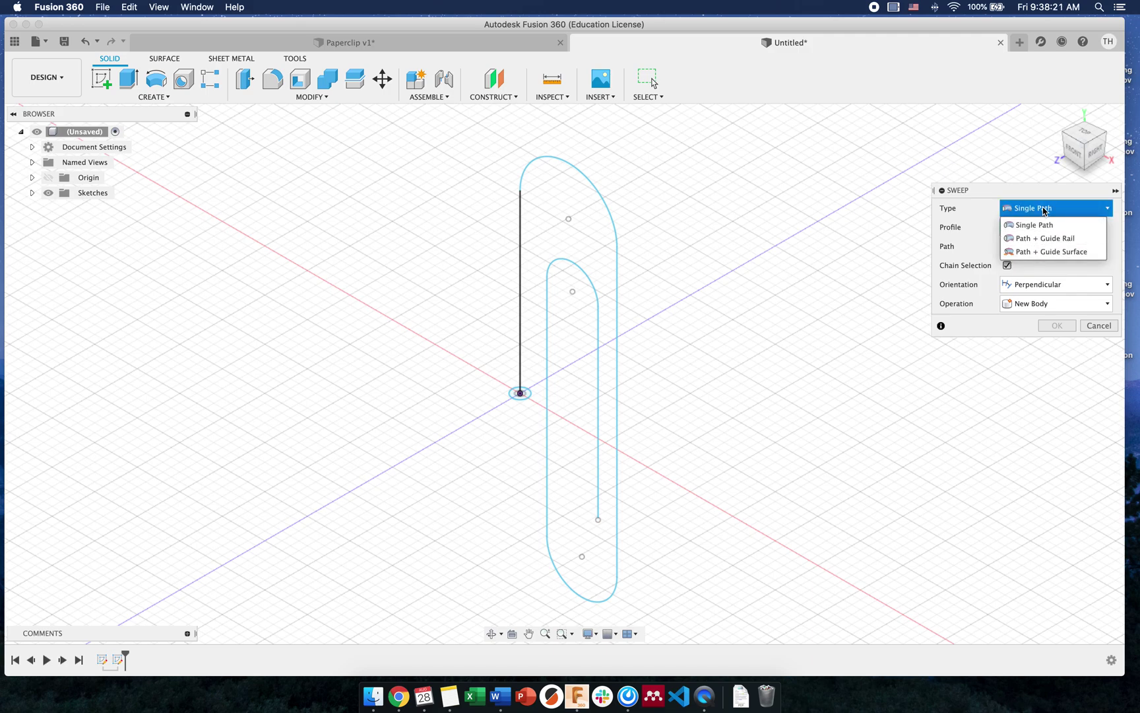
click(1044, 210)
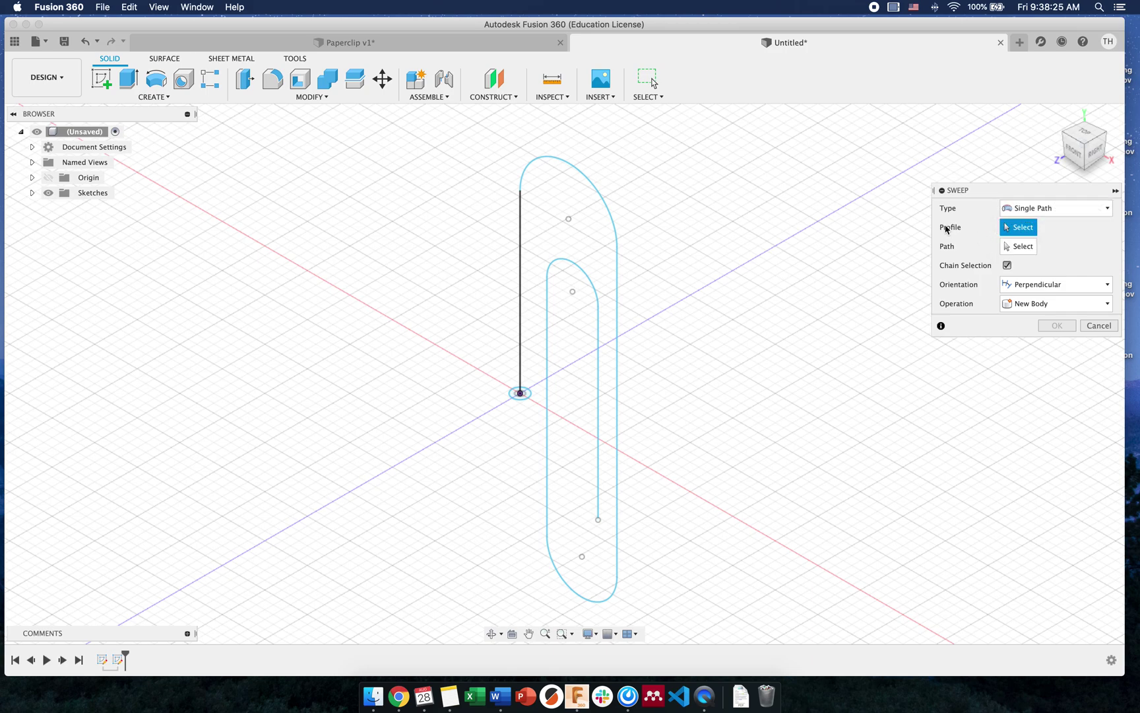
click(521, 395)
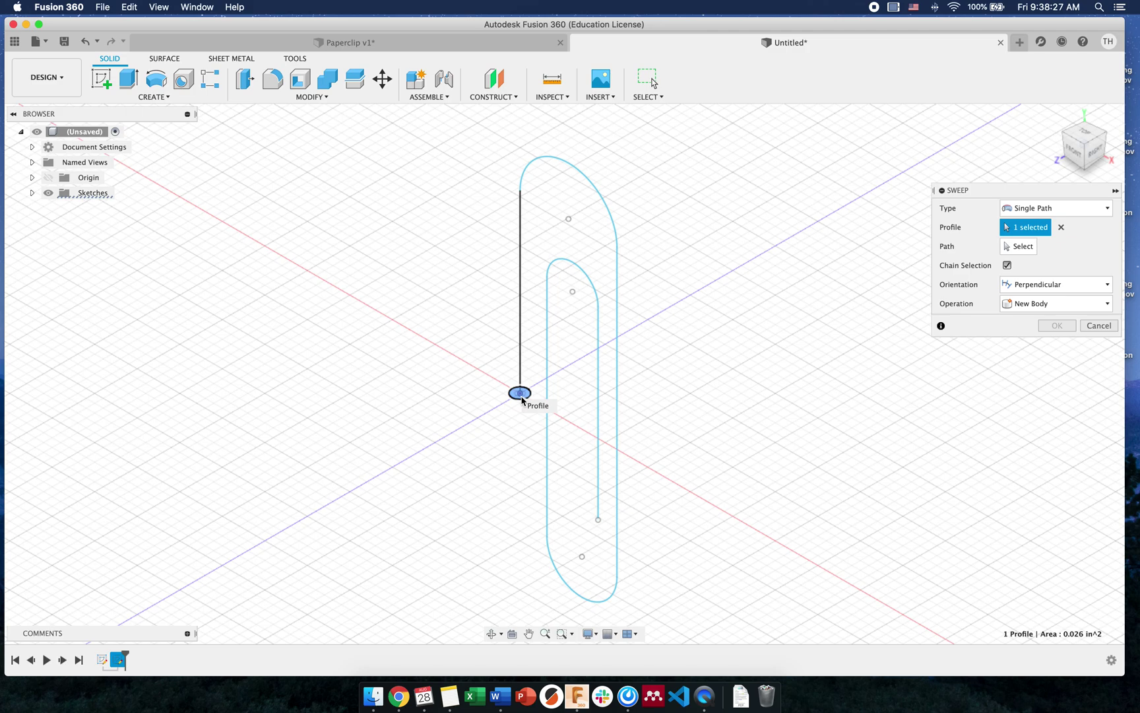
click(521, 237)
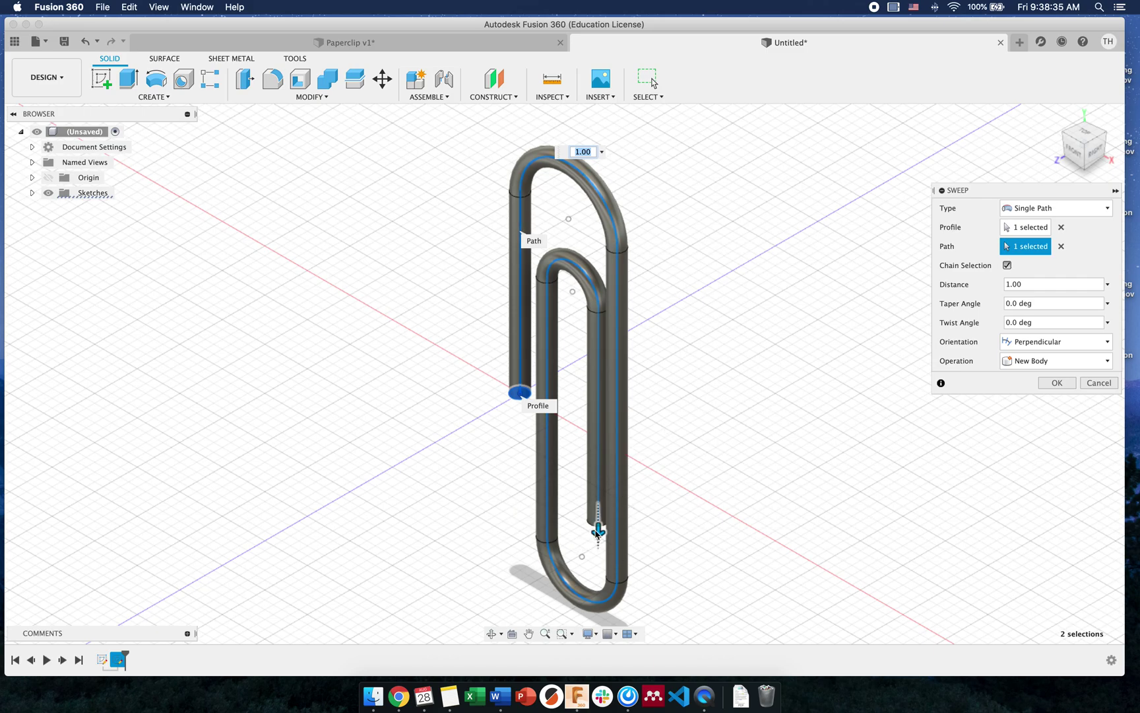
Step: Set sweep distance to 1, keep Perpendicular orientation and New Body, and confirm the sweep
drag(598, 528, 664, 587)
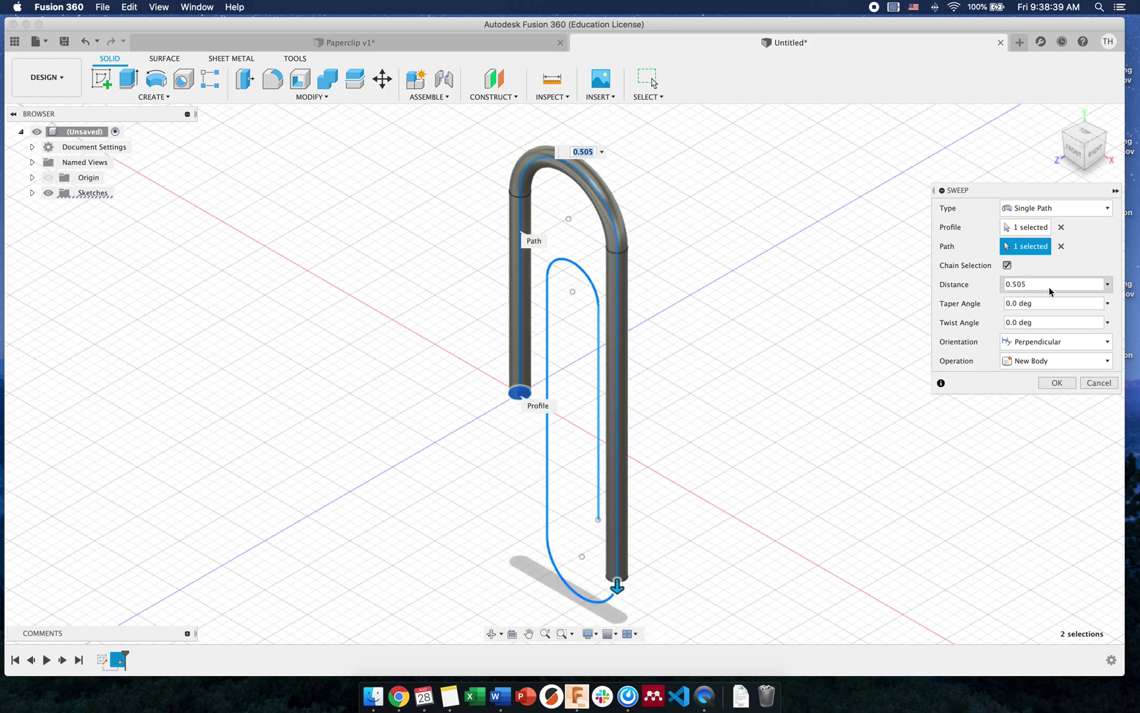
drag(1013, 284, 934, 286)
text(1)
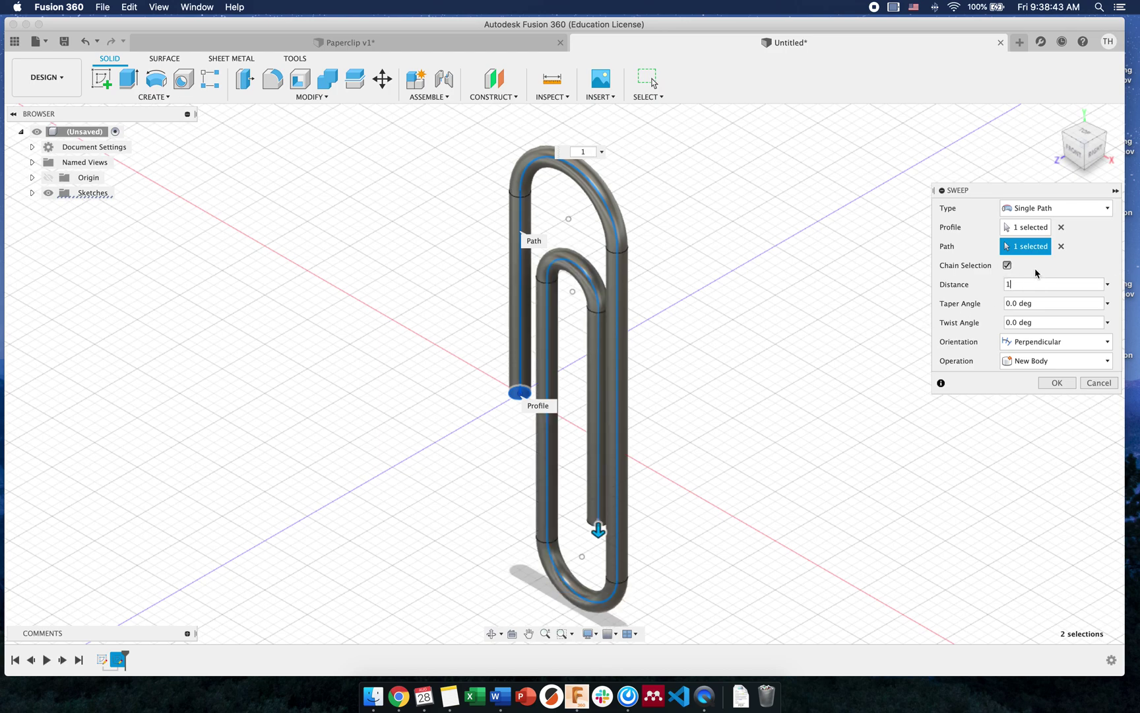
drag(1023, 284, 992, 289)
text(0.25)
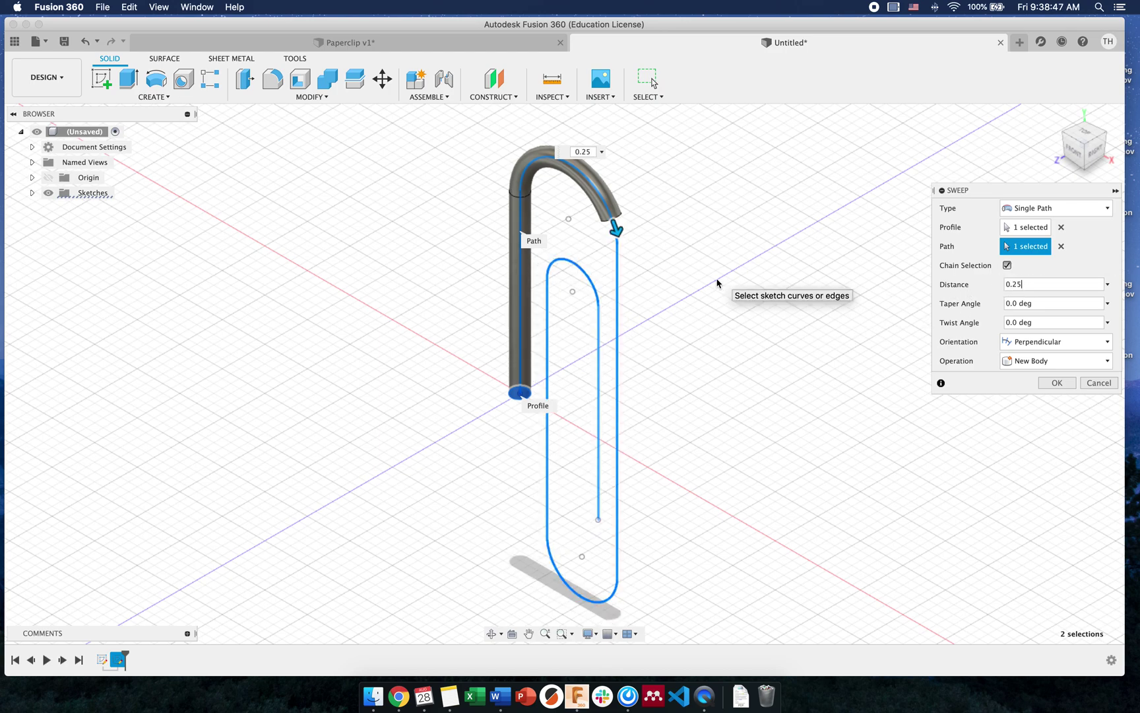
drag(1058, 283, 968, 288)
text(1)
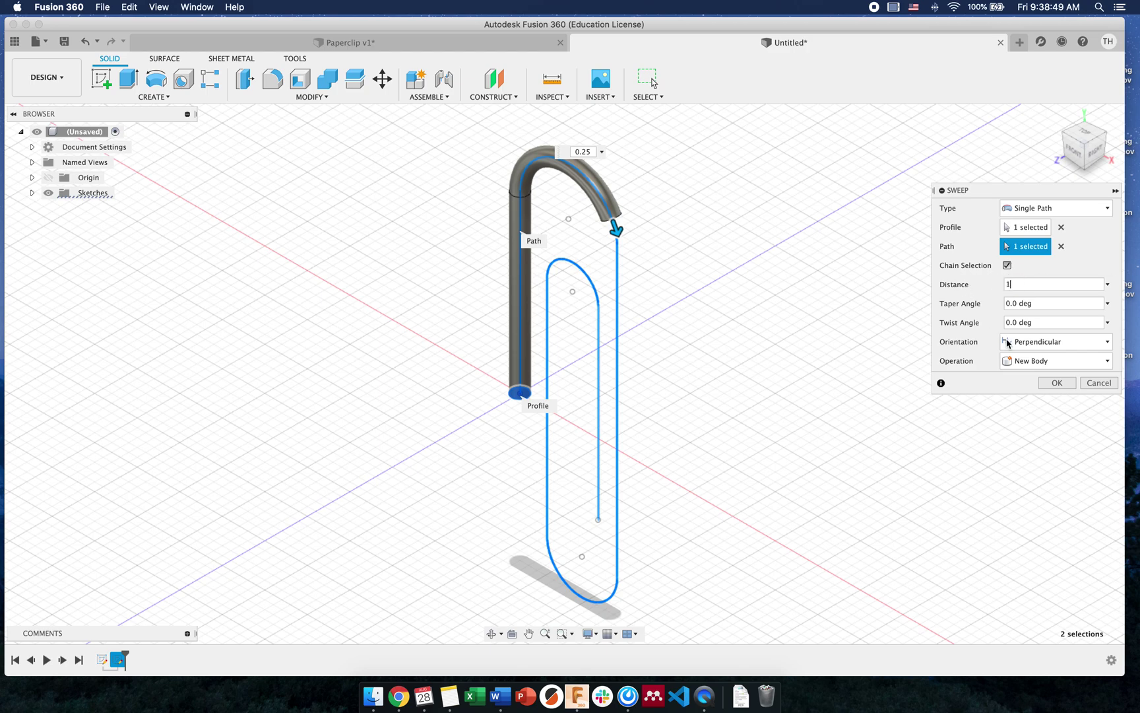
click(1053, 341)
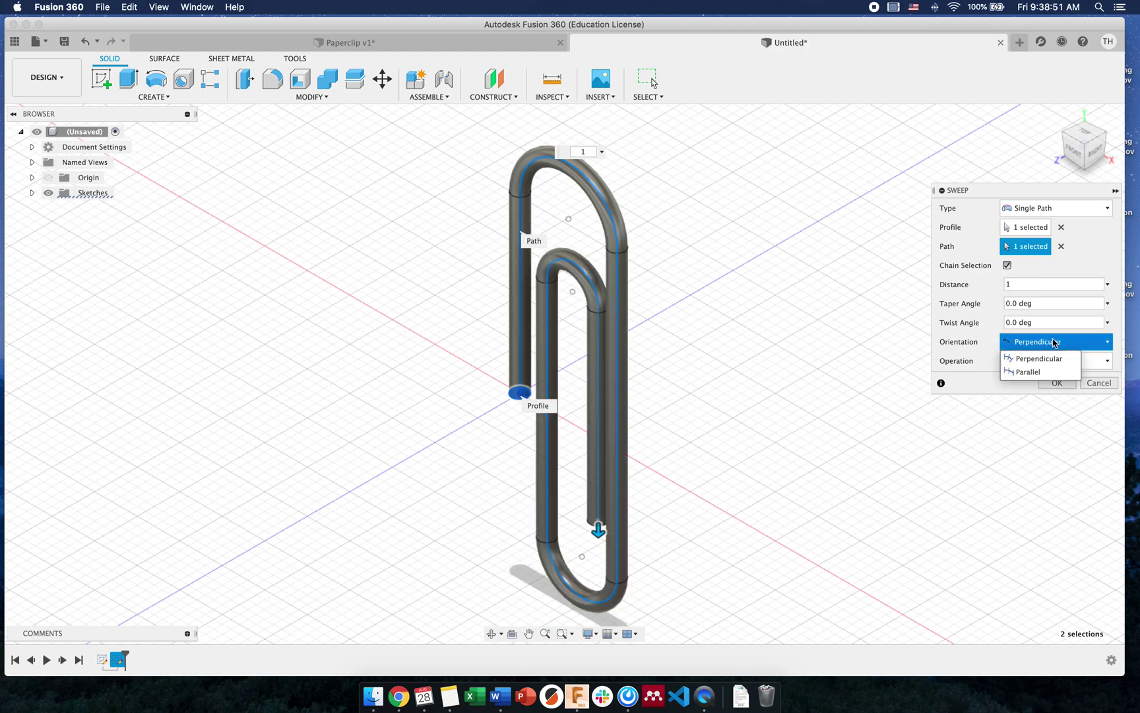
click(1053, 342)
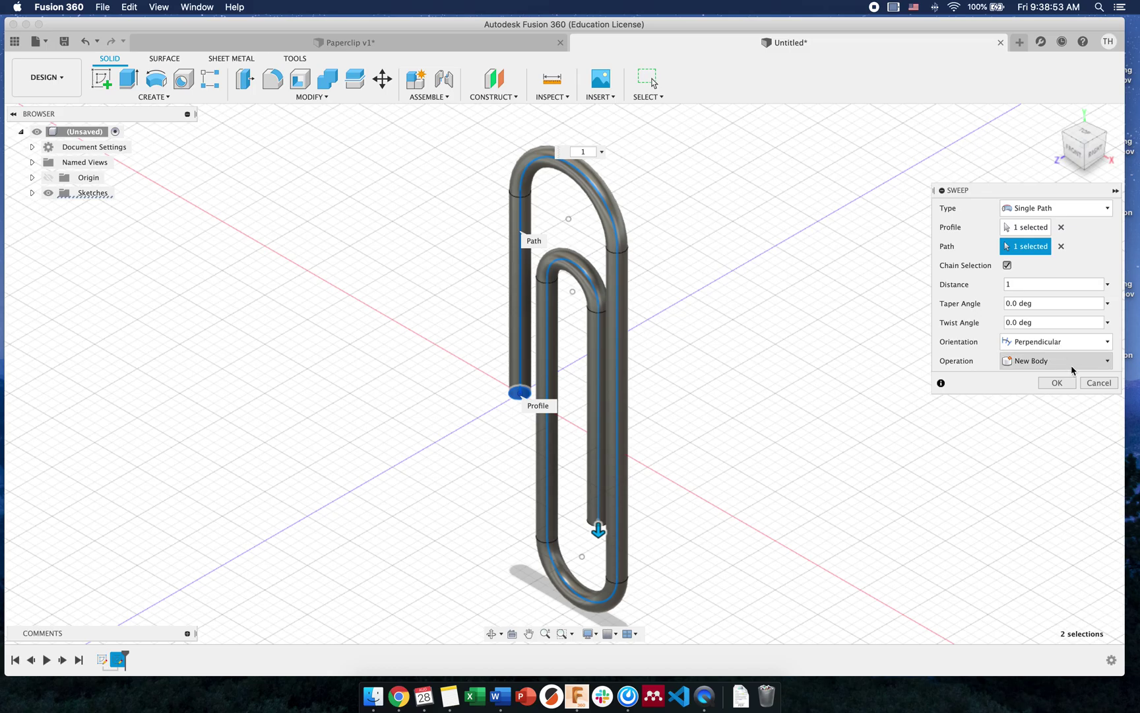
click(1057, 383)
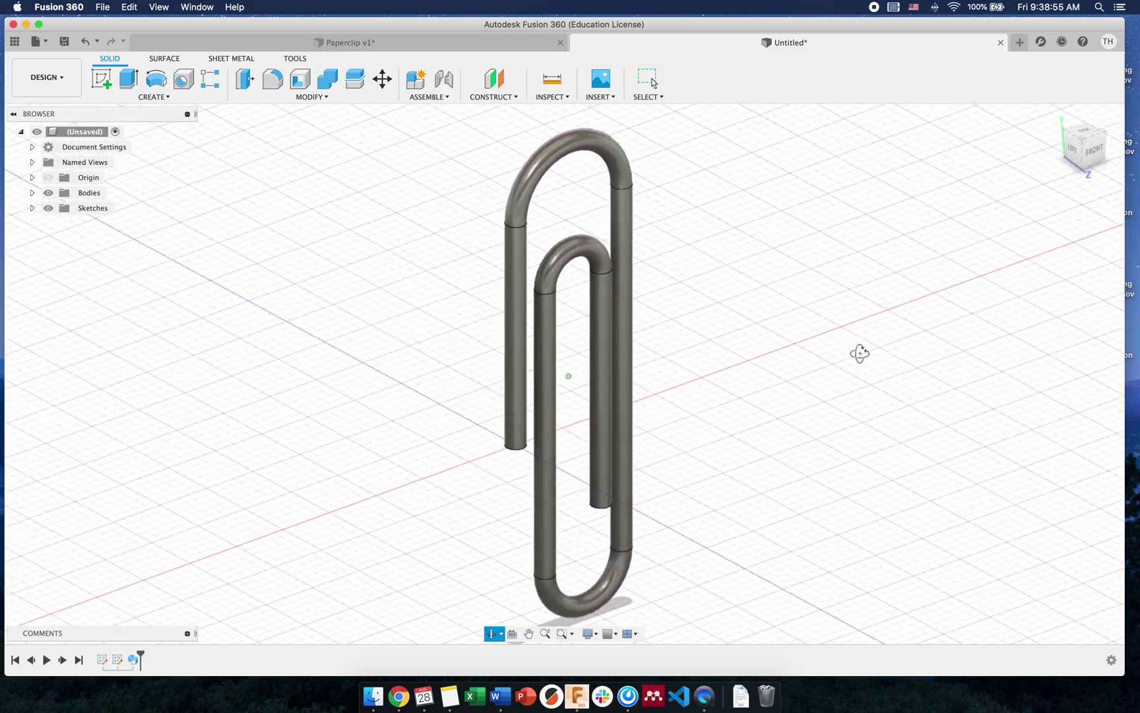